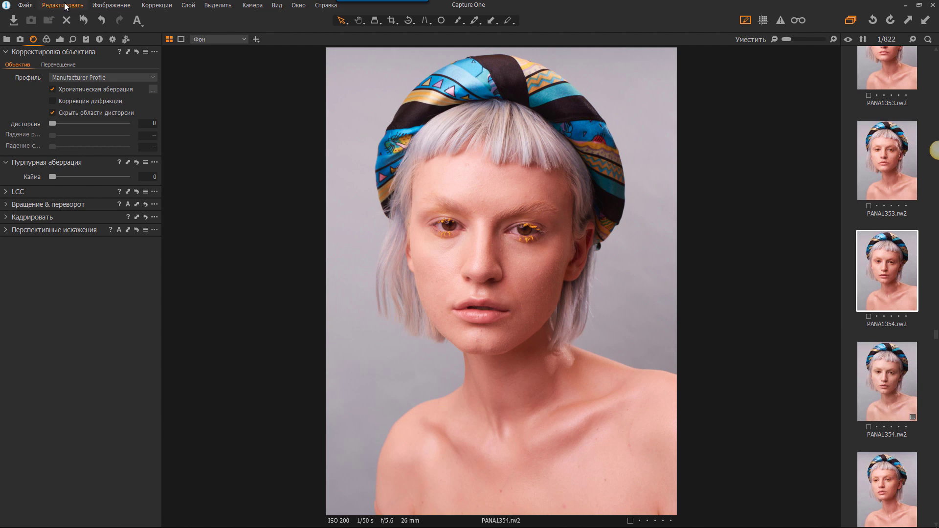
- Keep Russian as the interface language in Preferences, then enable Коррекция дифракции in Lens Correction
{"action": "left_click", "coordinate": [66, 6]}
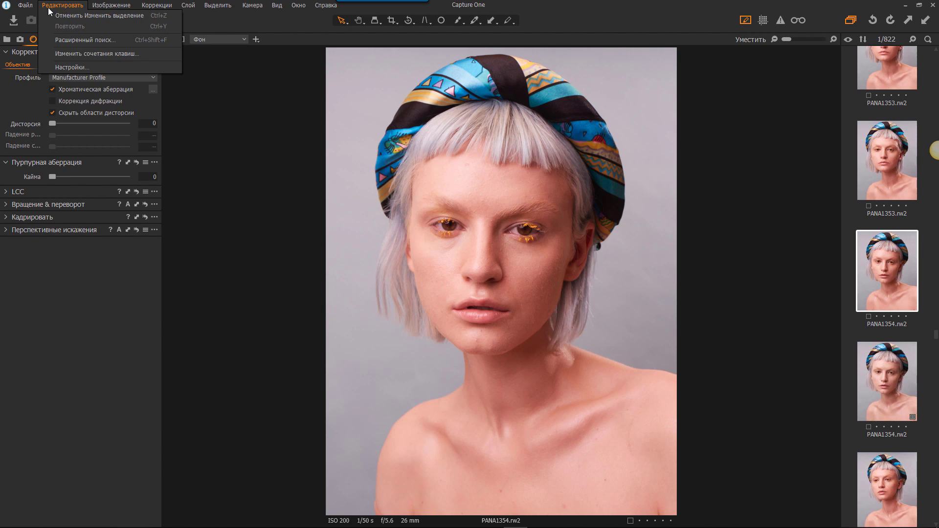
{"action": "left_click", "coordinate": [76, 66]}
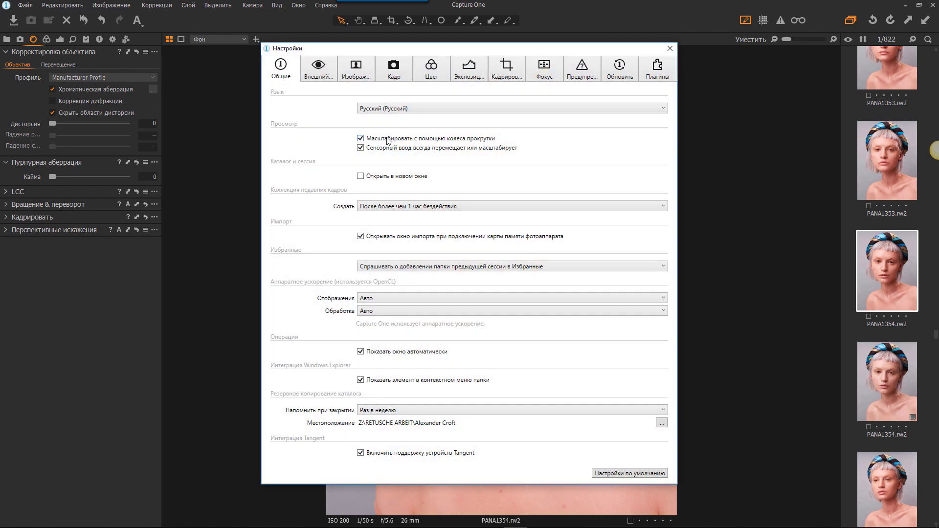
{"action": "left_click", "coordinate": [404, 109]}
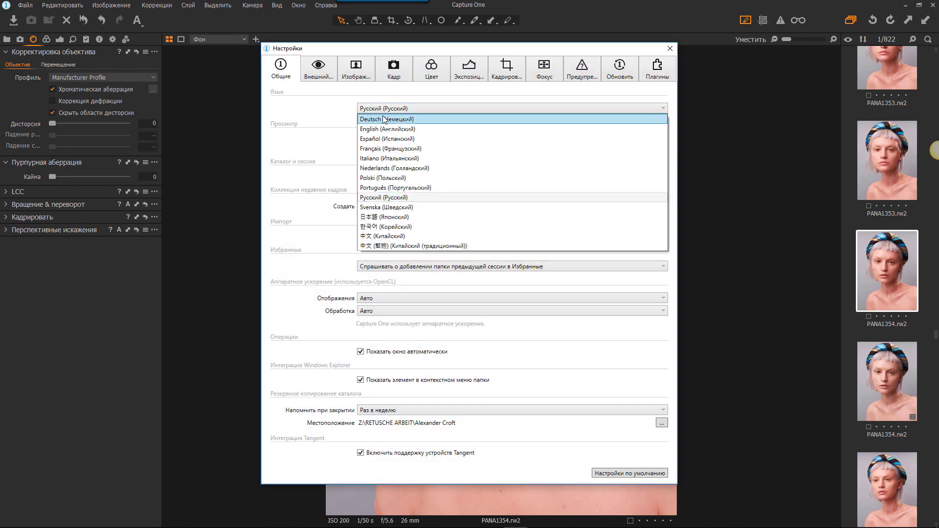
{"action": "left_click", "coordinate": [381, 197]}
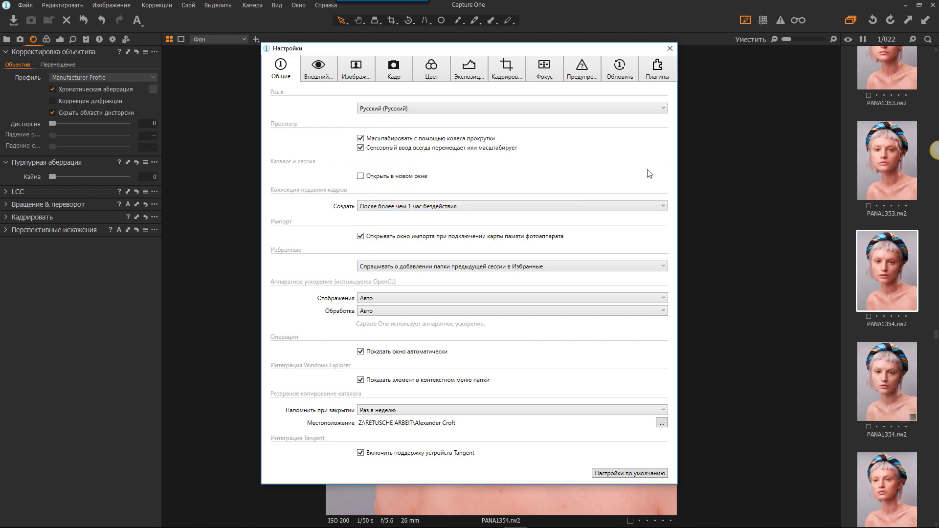
{"action": "left_click", "coordinate": [668, 49]}
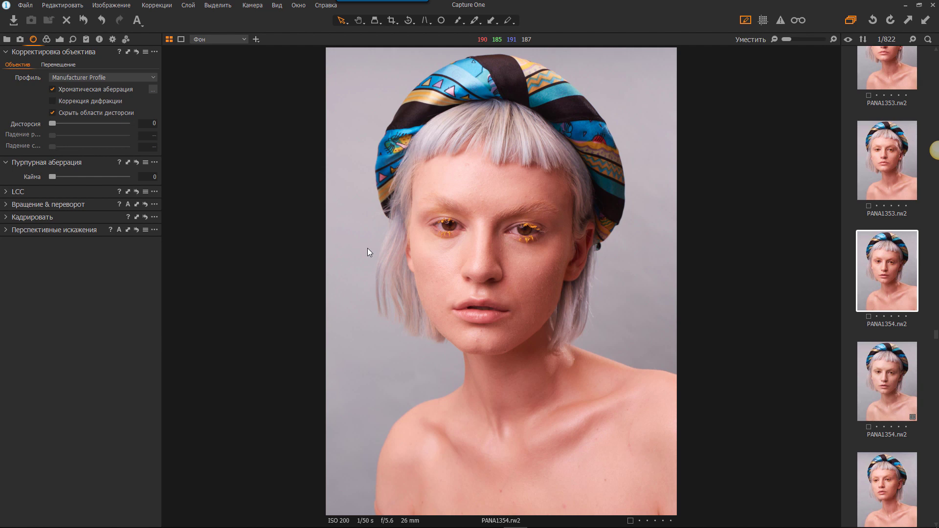
{"action": "left_click", "coordinate": [54, 101]}
- On the Color tab, try the Вспышка and Облачно white balance presets, then return to Кадр
{"action": "left_click", "coordinate": [46, 40]}
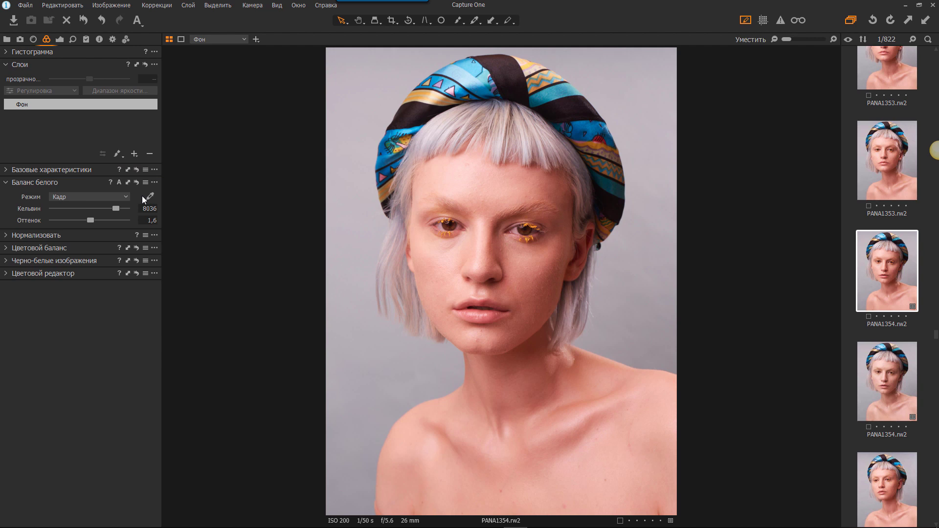
{"action": "left_click", "coordinate": [151, 196]}
{"action": "left_click", "coordinate": [103, 196]}
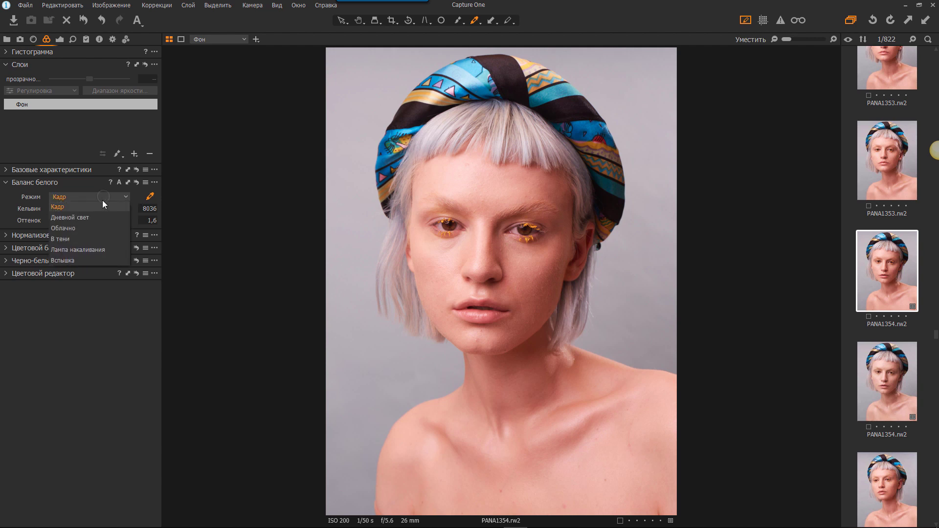
{"action": "left_click", "coordinate": [76, 260]}
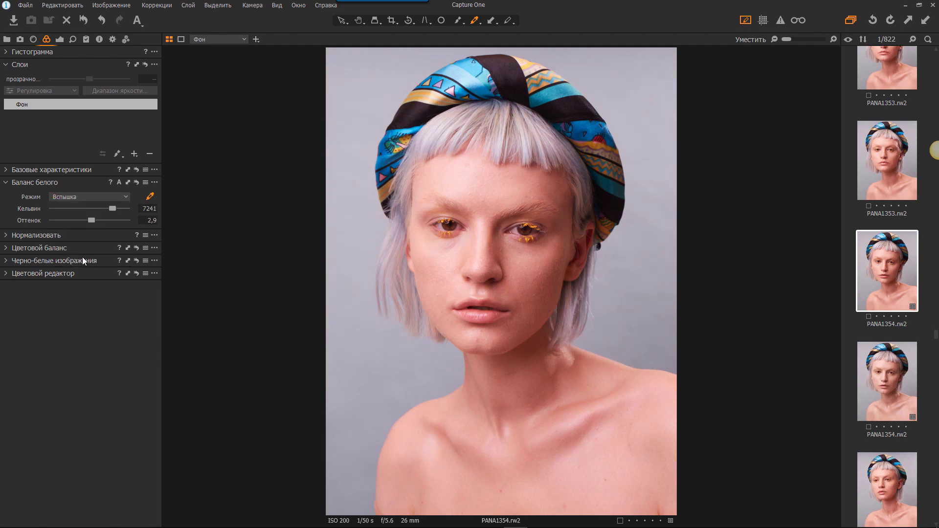
{"action": "left_click", "coordinate": [106, 197]}
{"action": "left_click", "coordinate": [86, 228]}
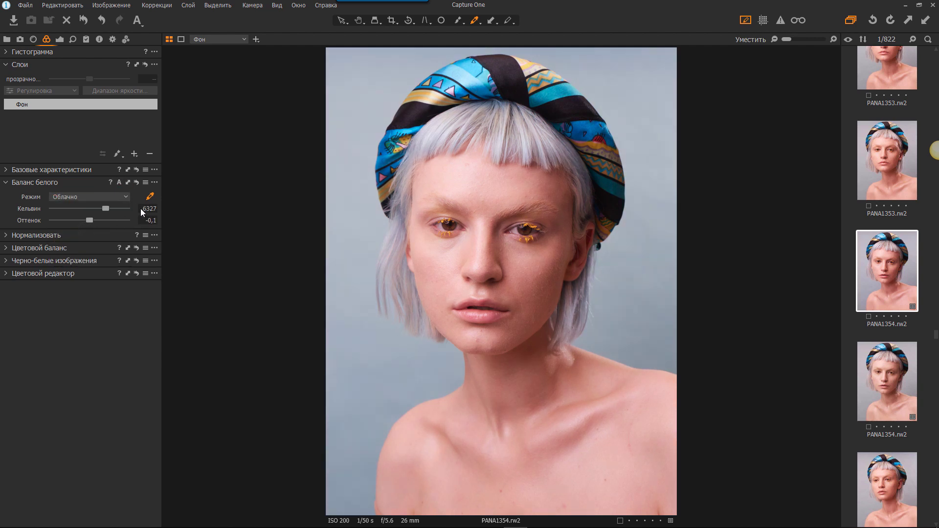
{"action": "left_click", "coordinate": [84, 196]}
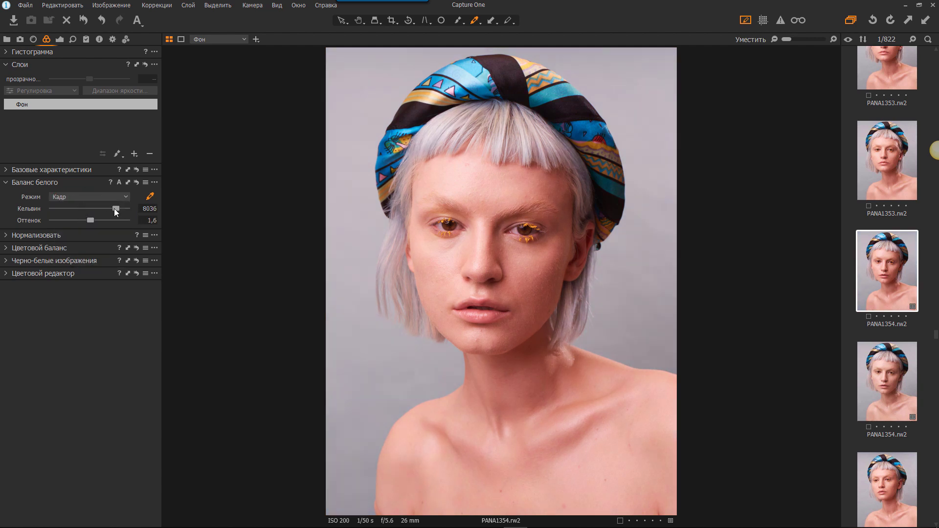
- Set white balance Kelvin to 6940 and Tint to -3
{"action": "mouse_move", "coordinate": [116, 209]}
{"action": "left_mouse_down"}
{"action": "mouse_move", "coordinate": [57, 206]}
{"action": "mouse_move", "coordinate": [100, 208]}
{"action": "left_mouse_up"}
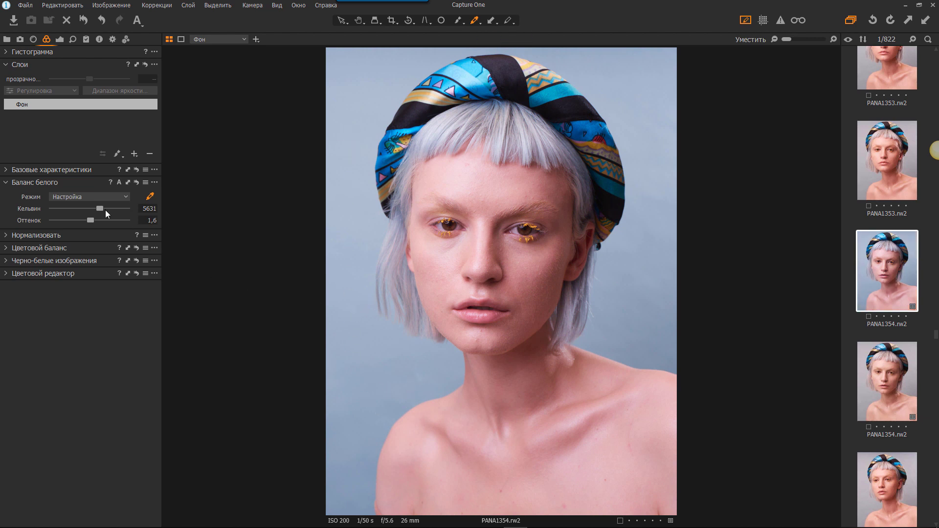
{"action": "left_click_drag", "start_coordinate": [101, 207], "coordinate": [112, 209]}
{"action": "scroll", "coordinate": [91, 220], "scroll_direction": "down", "scroll_amount": 3}
{"action": "scroll", "coordinate": [92, 220], "scroll_direction": "down", "scroll_amount": 1}
{"action": "left_click_drag", "start_coordinate": [88, 220], "coordinate": [89, 220]}
- Add an adjustment layer above Background and rename it Стена
{"action": "left_click", "coordinate": [134, 155]}
{"action": "double_click", "coordinate": [28, 103]}
{"action": "type", "text": "с"}
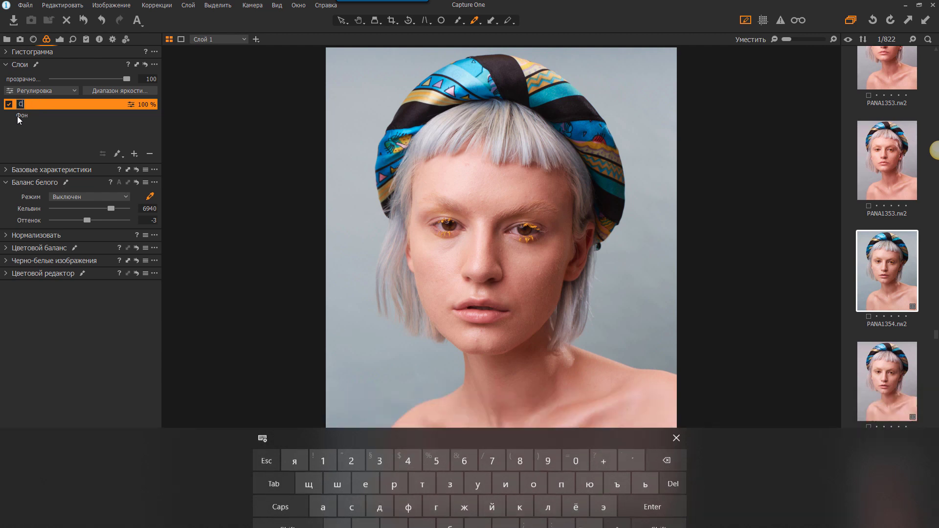
{"action": "type", "text": "Стена"}
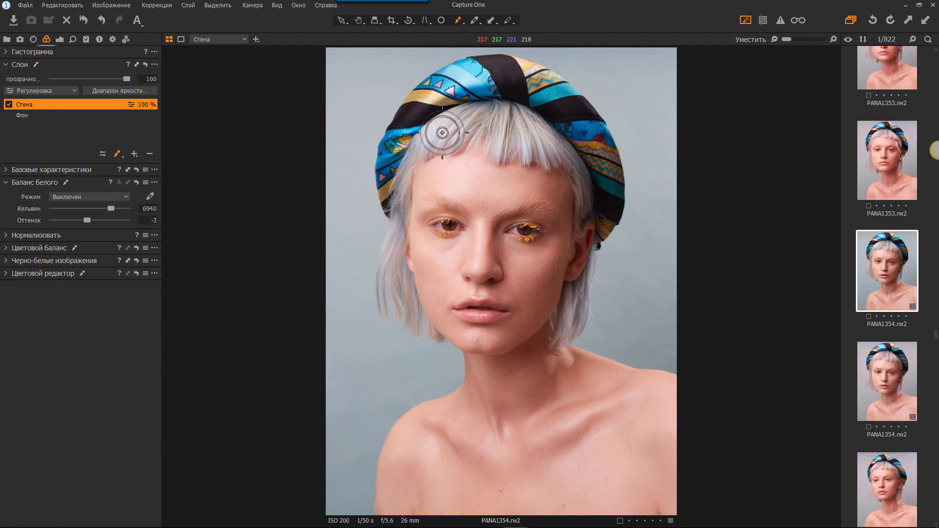
- Set the brush size to 1057 and paint the Стена mask around headscarf, hair and shoulders
{"action": "right_click", "coordinate": [447, 187]}
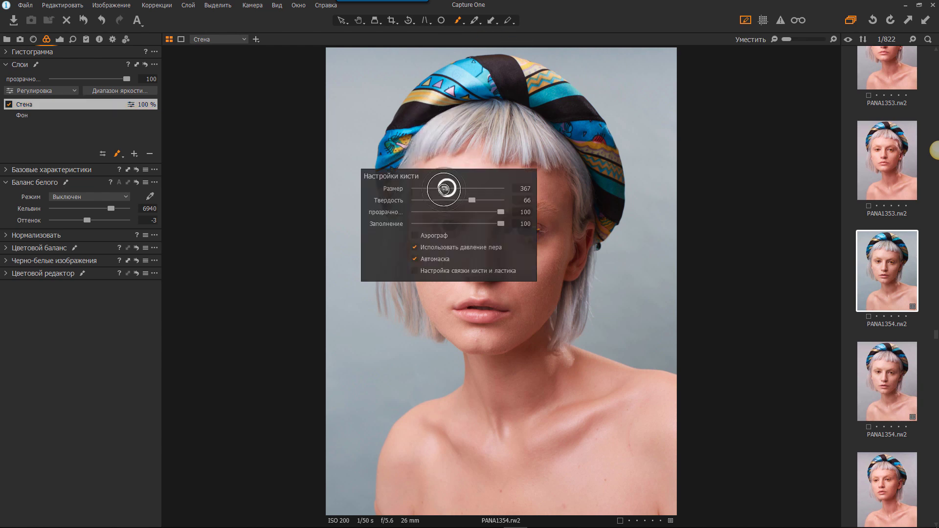
{"action": "left_click_drag", "start_coordinate": [443, 184], "coordinate": [458, 188]}
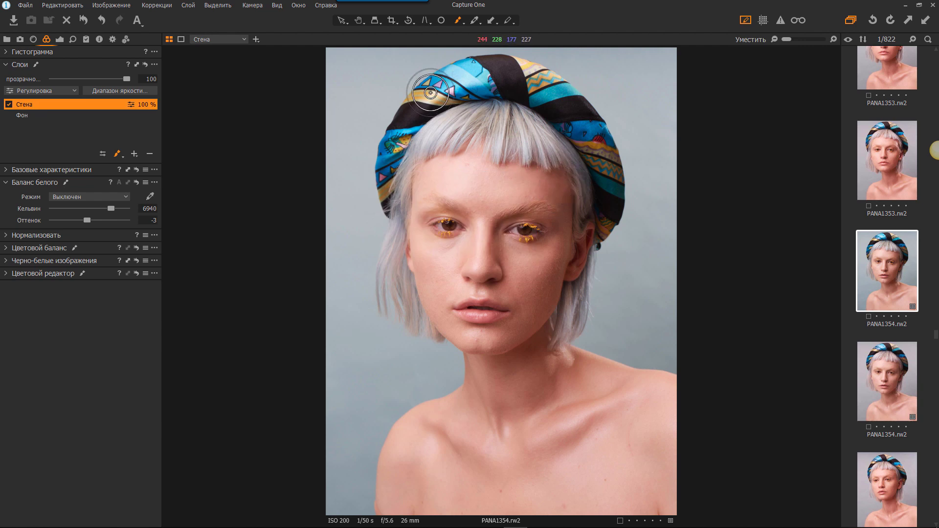
{"action": "mouse_move", "coordinate": [423, 86]}
{"action": "left_mouse_down"}
{"action": "mouse_move", "coordinate": [380, 156]}
{"action": "mouse_move", "coordinate": [397, 235]}
{"action": "mouse_move", "coordinate": [377, 287]}
{"action": "mouse_move", "coordinate": [384, 315]}
{"action": "mouse_move", "coordinate": [399, 324]}
{"action": "mouse_move", "coordinate": [459, 335]}
{"action": "mouse_move", "coordinate": [475, 352]}
{"action": "mouse_move", "coordinate": [475, 387]}
{"action": "mouse_move", "coordinate": [392, 430]}
{"action": "mouse_move", "coordinate": [381, 510]}
{"action": "mouse_move", "coordinate": [672, 507]}
{"action": "mouse_move", "coordinate": [672, 381]}
{"action": "mouse_move", "coordinate": [625, 380]}
{"action": "mouse_move", "coordinate": [566, 345]}
{"action": "mouse_move", "coordinate": [584, 261]}
{"action": "mouse_move", "coordinate": [617, 195]}
{"action": "mouse_move", "coordinate": [605, 135]}
{"action": "mouse_move", "coordinate": [570, 84]}
{"action": "mouse_move", "coordinate": [608, 131]}
{"action": "mouse_move", "coordinate": [611, 163]}
{"action": "mouse_move", "coordinate": [568, 88]}
{"action": "mouse_move", "coordinate": [523, 64]}
{"action": "mouse_move", "coordinate": [463, 66]}
{"action": "mouse_move", "coordinate": [424, 88]}
{"action": "left_mouse_up"}
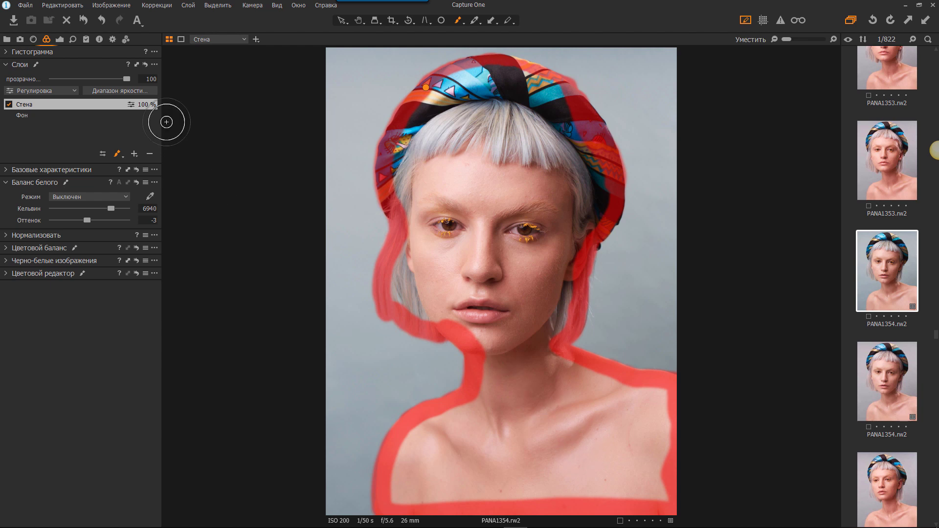
{"action": "key", "text": "m"}
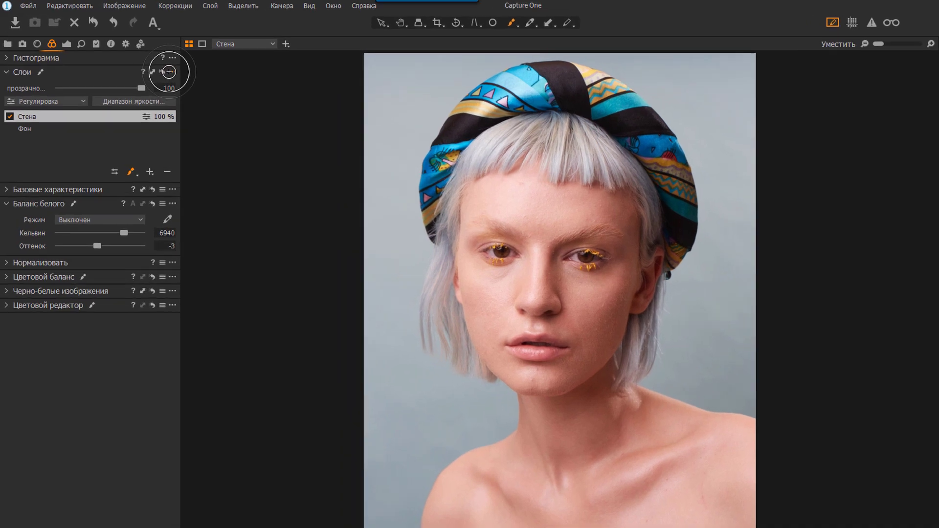
- Fill the traced Стена mask outline and set the mask to Всегда показывать маску
{"action": "left_click", "coordinate": [155, 64]}
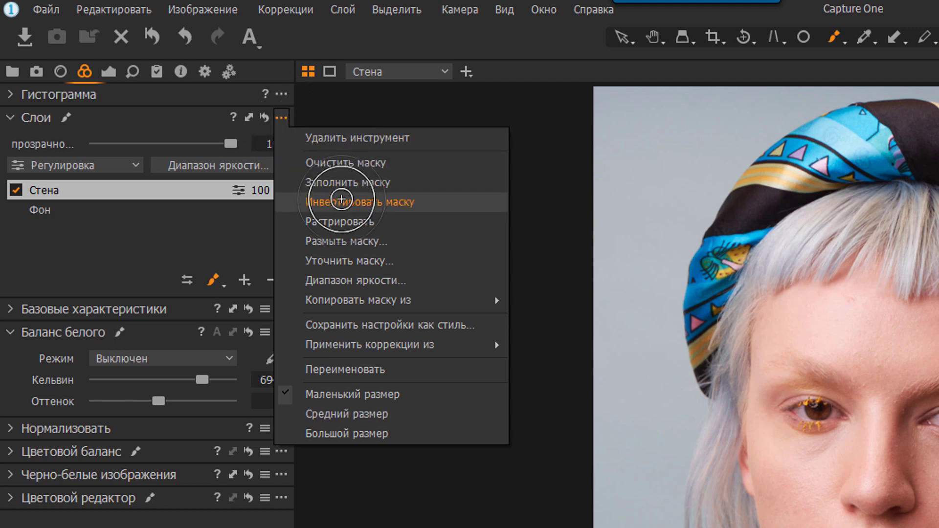
{"action": "left_click", "coordinate": [354, 186]}
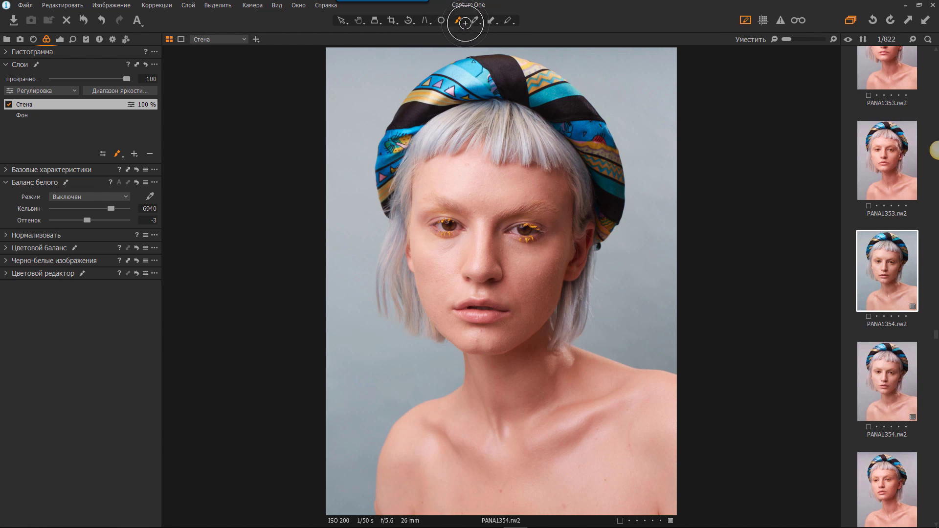
{"action": "left_click", "coordinate": [457, 19]}
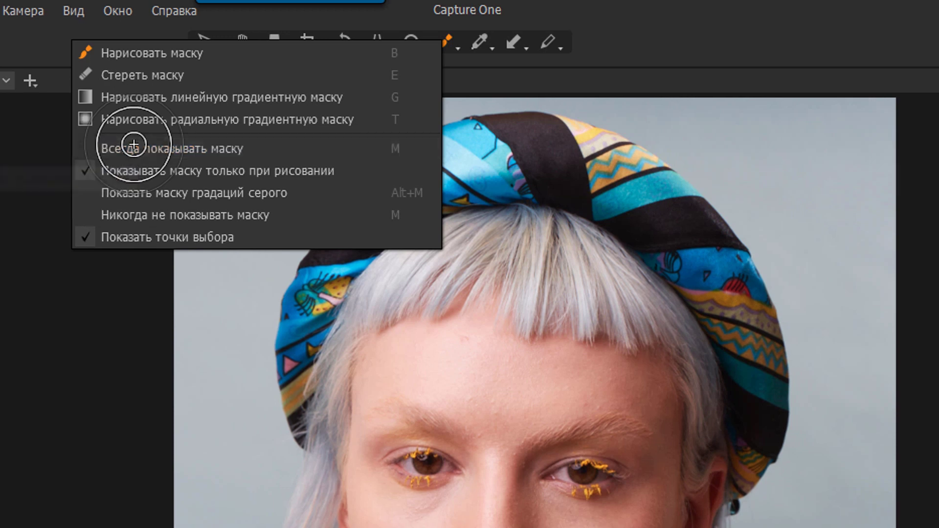
{"action": "left_click", "coordinate": [133, 145]}
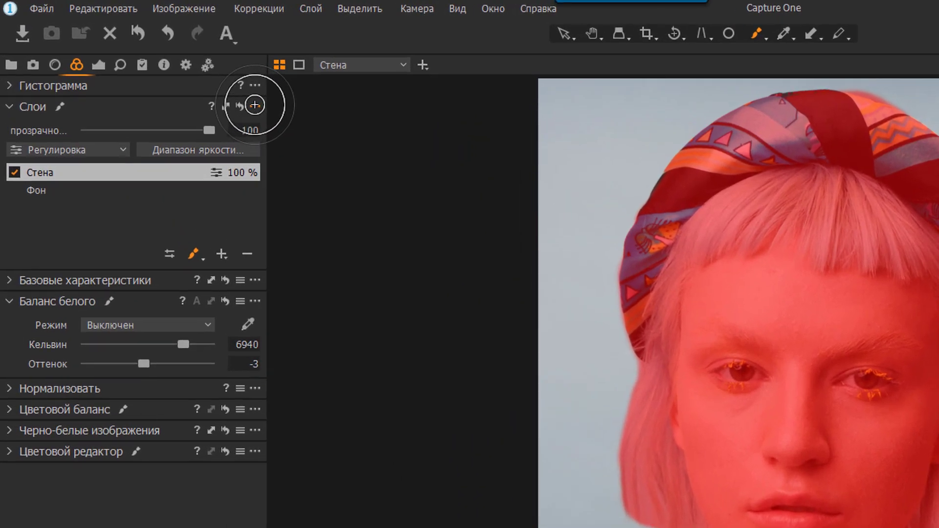
- Invert the Стена mask so it covers the wall instead of the model
{"action": "left_click", "coordinate": [153, 64]}
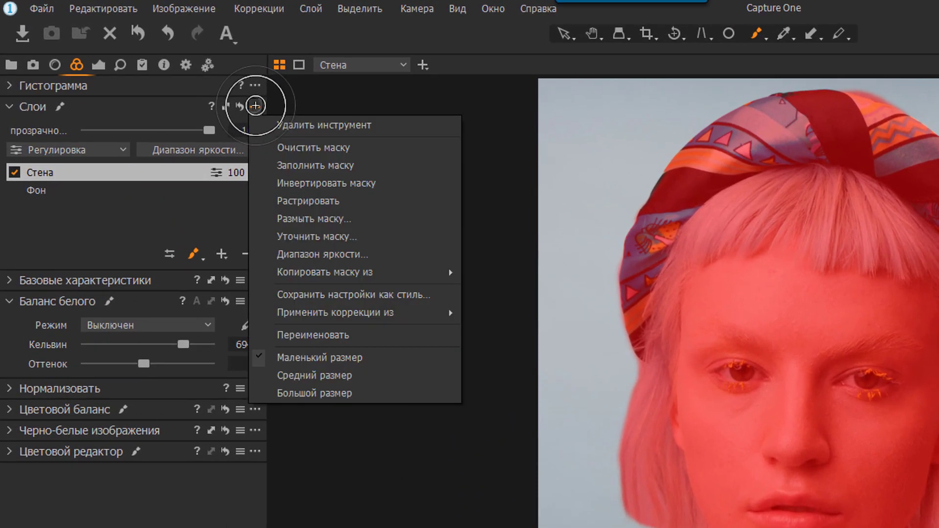
{"action": "left_click", "coordinate": [249, 142]}
{"action": "left_click", "coordinate": [254, 106]}
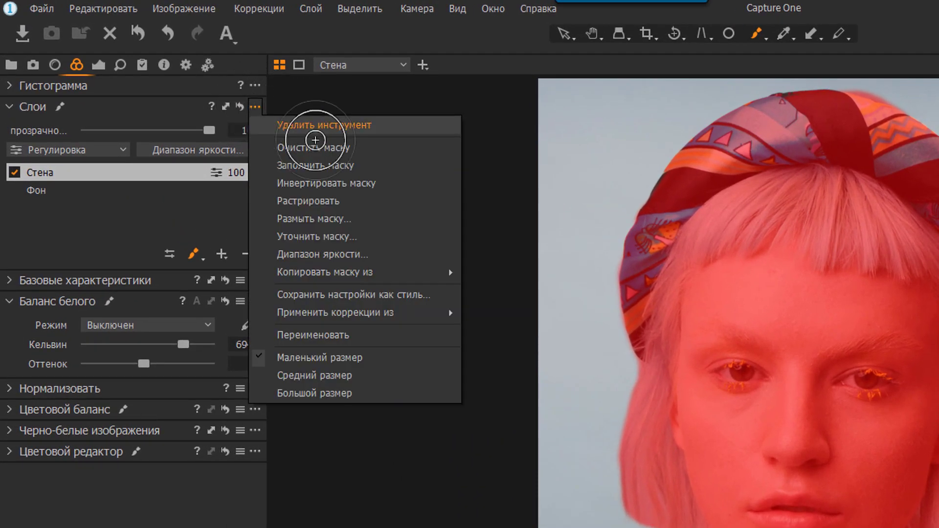
{"action": "left_click", "coordinate": [303, 183]}
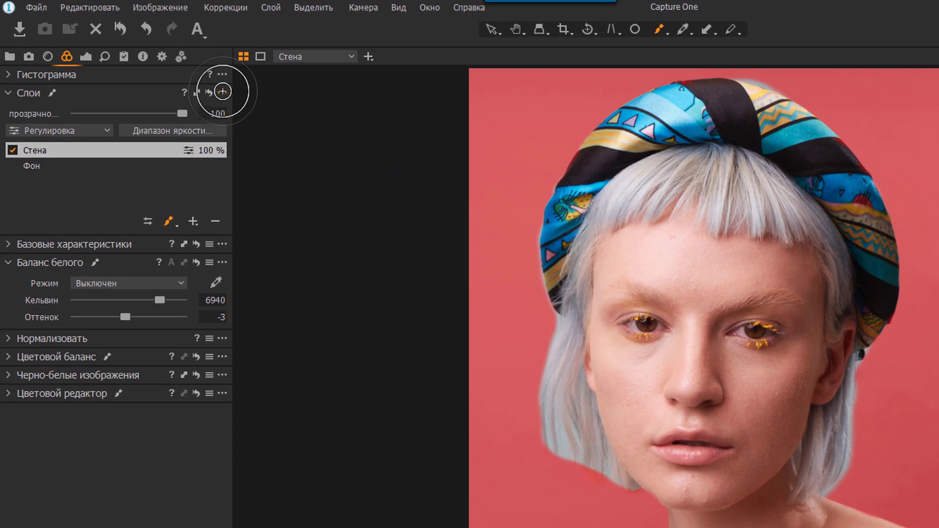
{"action": "left_click", "coordinate": [223, 92]}
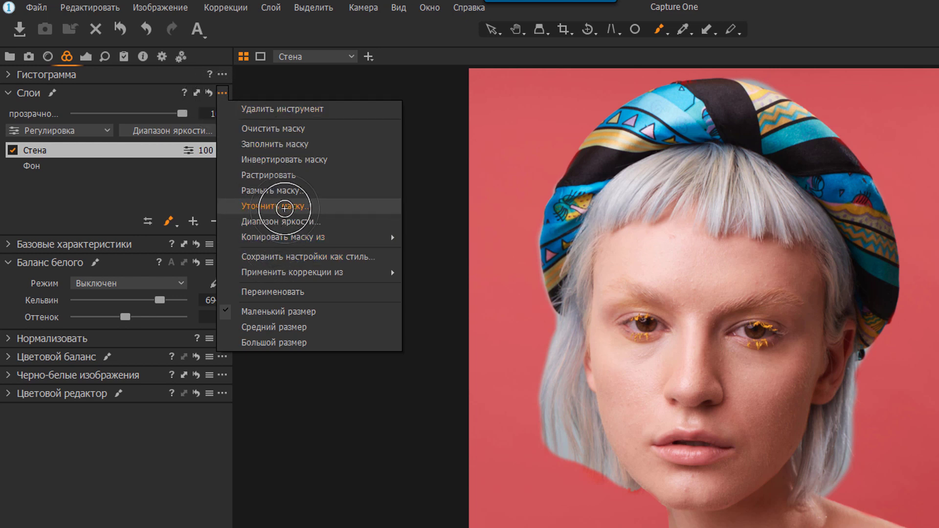
- Refine the Стена mask edge with Радиус 41 and apply it
{"action": "left_click", "coordinate": [285, 206]}
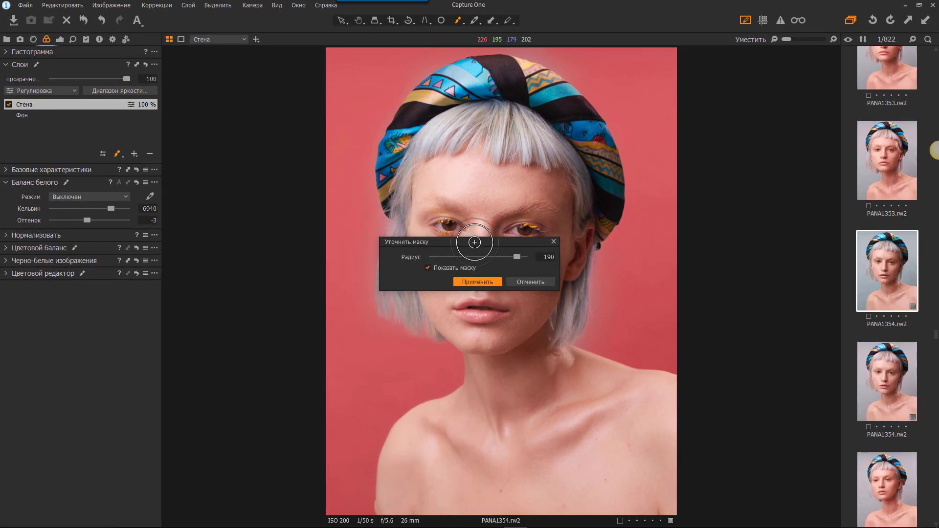
{"action": "left_click_drag", "start_coordinate": [473, 256], "coordinate": [283, 209]}
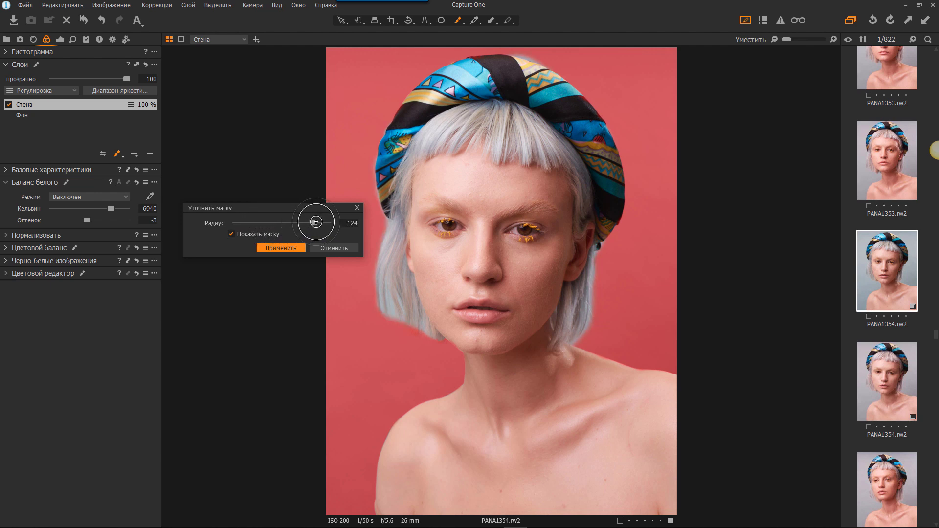
{"action": "left_click_drag", "start_coordinate": [316, 223], "coordinate": [309, 222]}
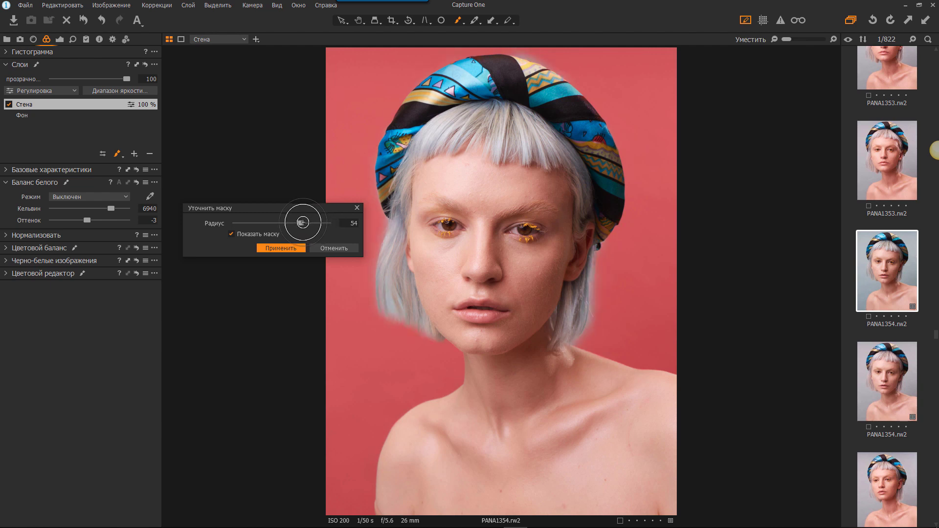
{"action": "left_click", "coordinate": [290, 248]}
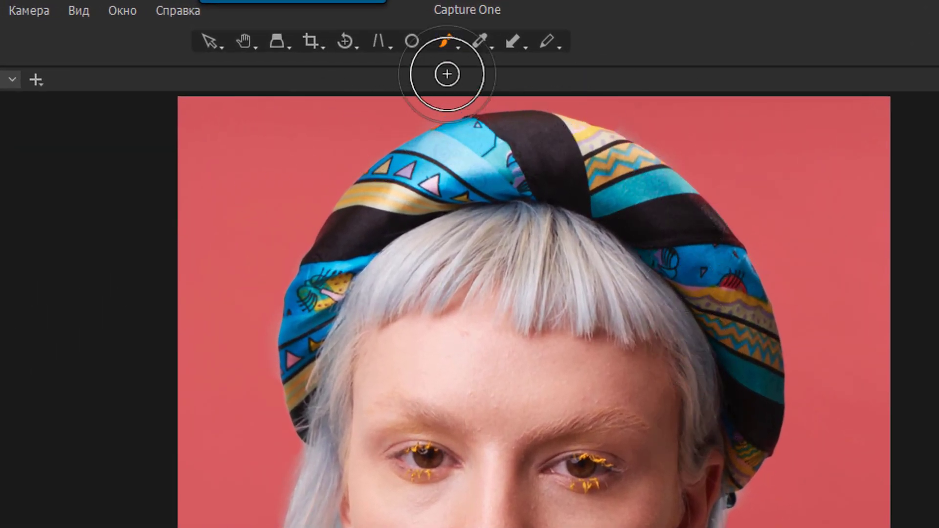
- Set the mask display to Показывать маску только при рисовании
{"action": "left_click", "coordinate": [445, 43]}
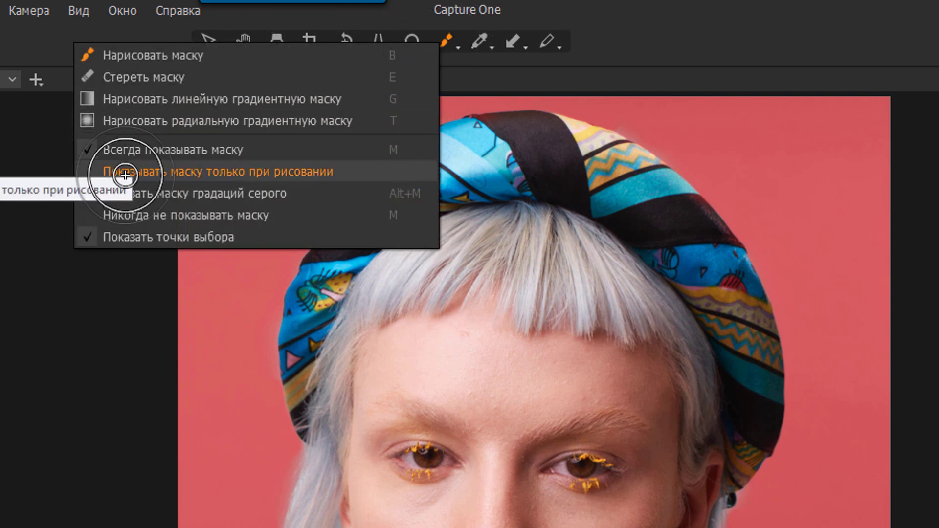
{"action": "left_click", "coordinate": [259, 172]}
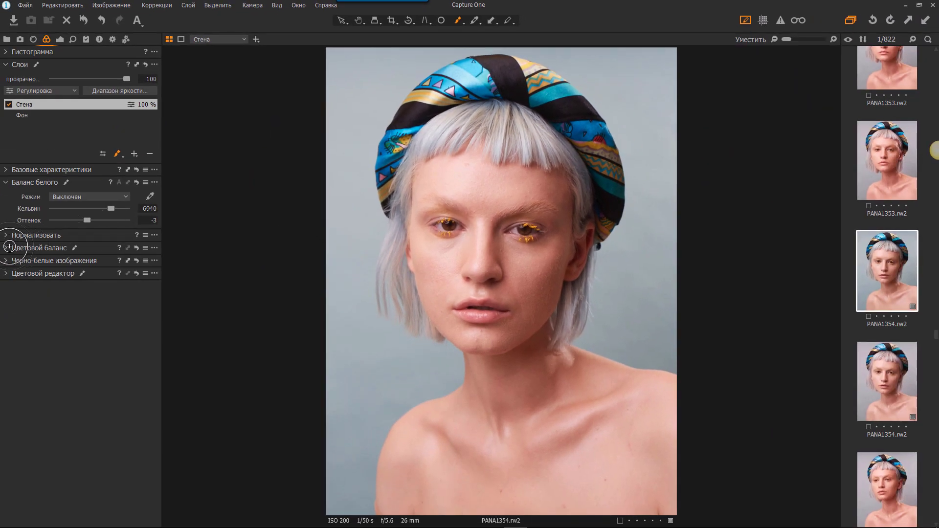
- On the Стена layer, set contrast -9, brightness -8 and HDR highlight 5
{"action": "left_click", "coordinate": [59, 39]}
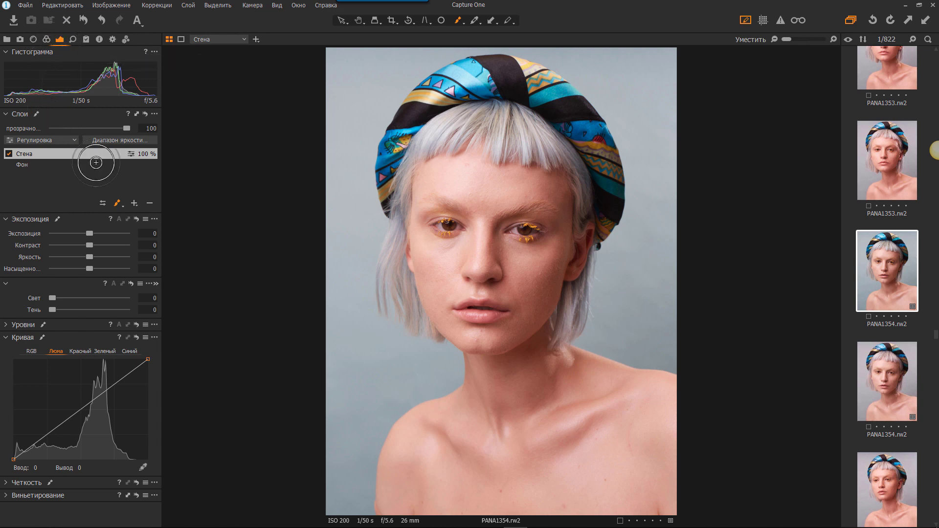
{"action": "mouse_move", "coordinate": [90, 234]}
{"action": "left_mouse_down"}
{"action": "mouse_move", "coordinate": [81, 233]}
{"action": "mouse_move", "coordinate": [91, 233]}
{"action": "left_mouse_up"}
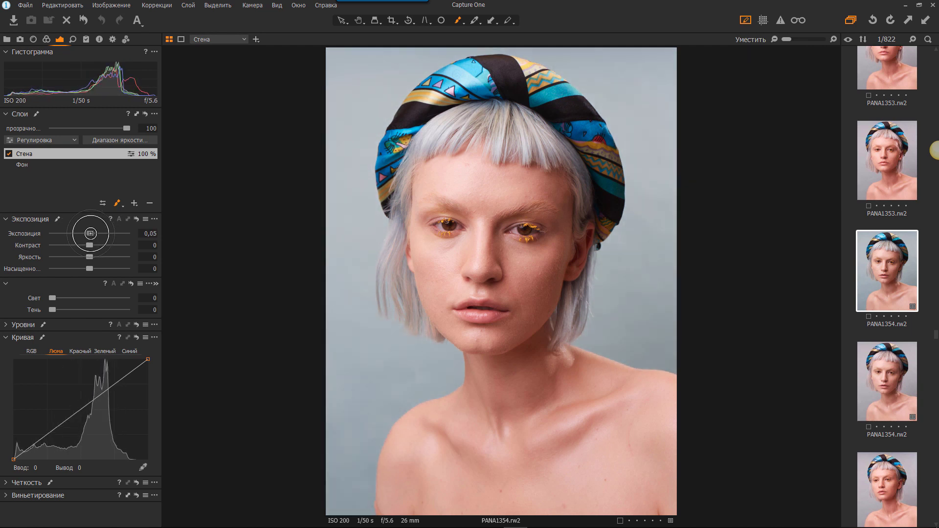
{"action": "left_click_drag", "start_coordinate": [91, 233], "coordinate": [90, 233]}
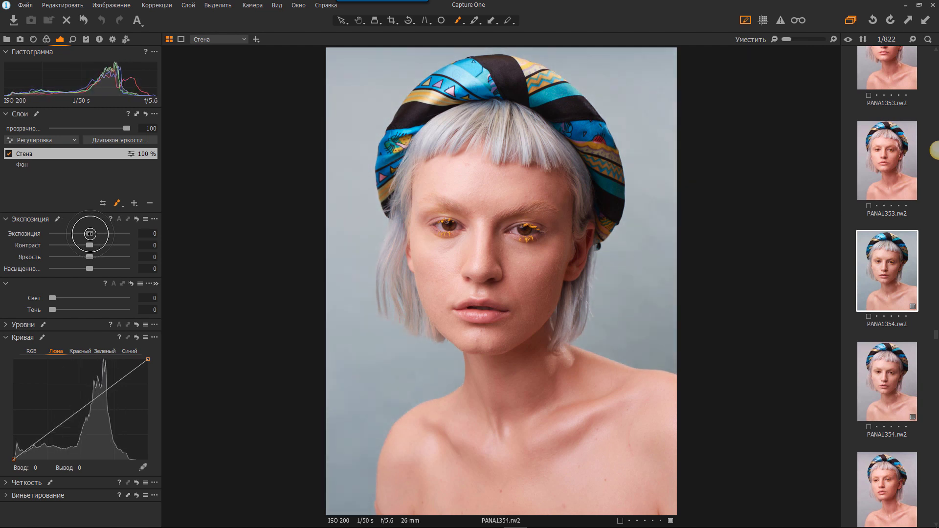
{"action": "left_click_drag", "start_coordinate": [84, 244], "coordinate": [84, 243]}
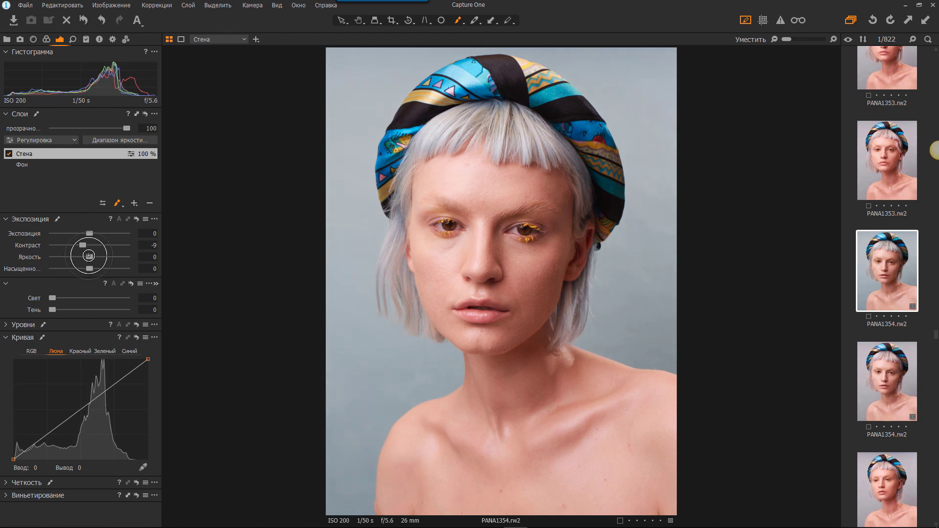
{"action": "left_click_drag", "start_coordinate": [89, 256], "coordinate": [83, 254]}
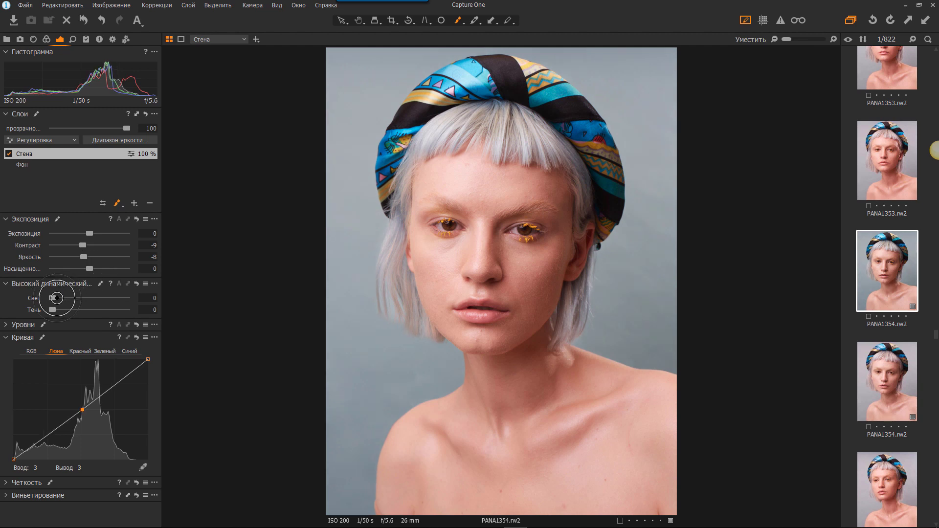
{"action": "left_click_drag", "start_coordinate": [52, 298], "coordinate": [54, 298]}
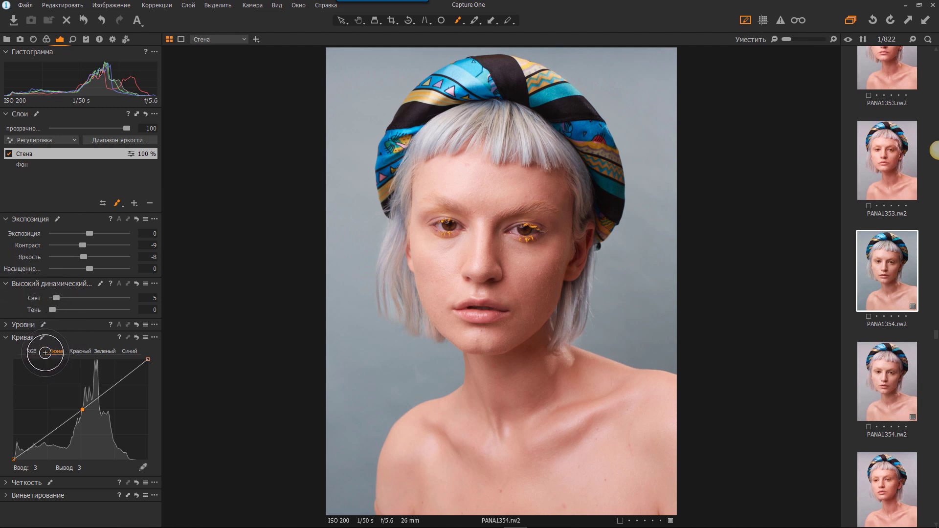
- Collapse Exposure and HDR, and check the red, blue and RGB Levels channels
{"action": "left_click", "coordinate": [6, 219]}
{"action": "left_click", "coordinate": [5, 231]}
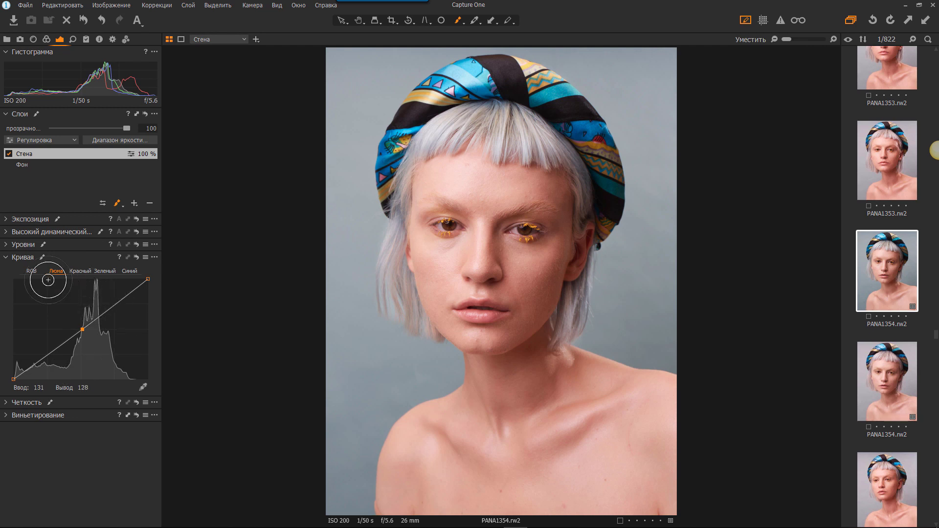
{"action": "left_click", "coordinate": [5, 244]}
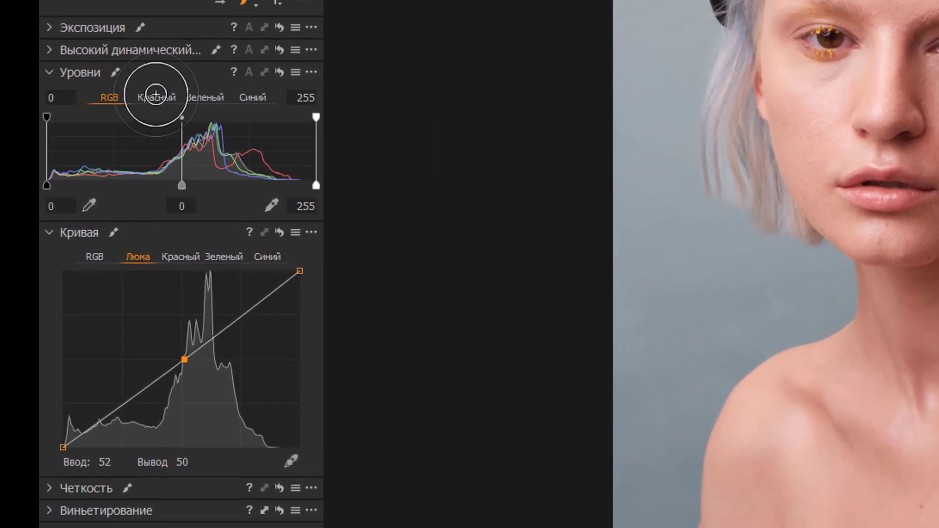
{"action": "left_click", "coordinate": [66, 259]}
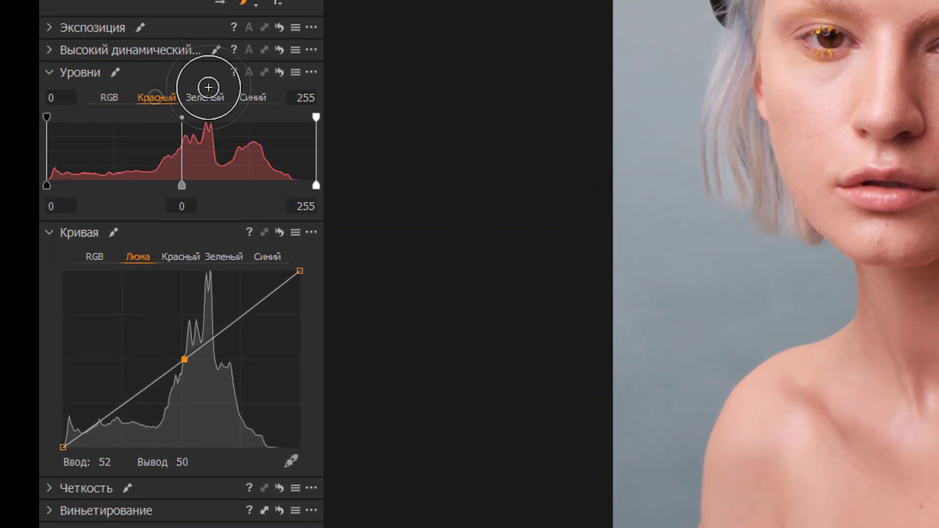
{"action": "left_click", "coordinate": [251, 98]}
{"action": "left_click", "coordinate": [109, 97]}
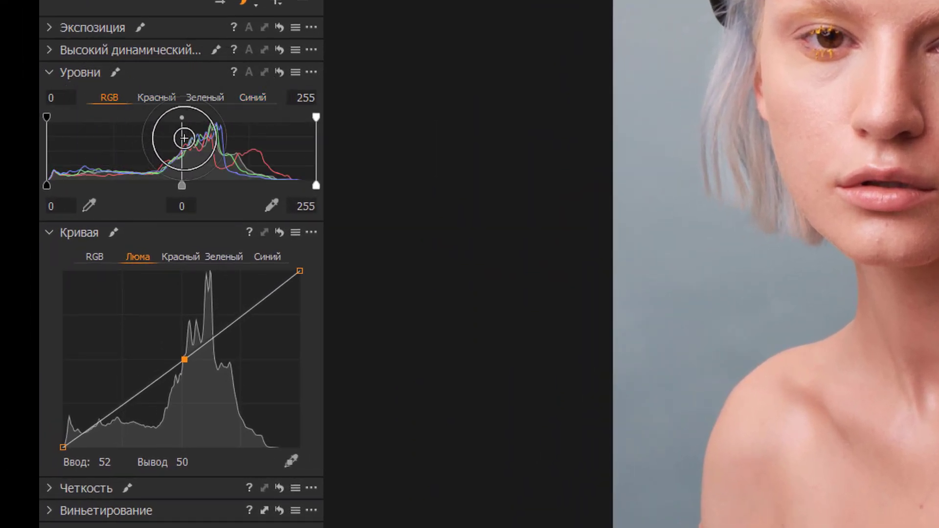
{"action": "left_click", "coordinate": [50, 73]}
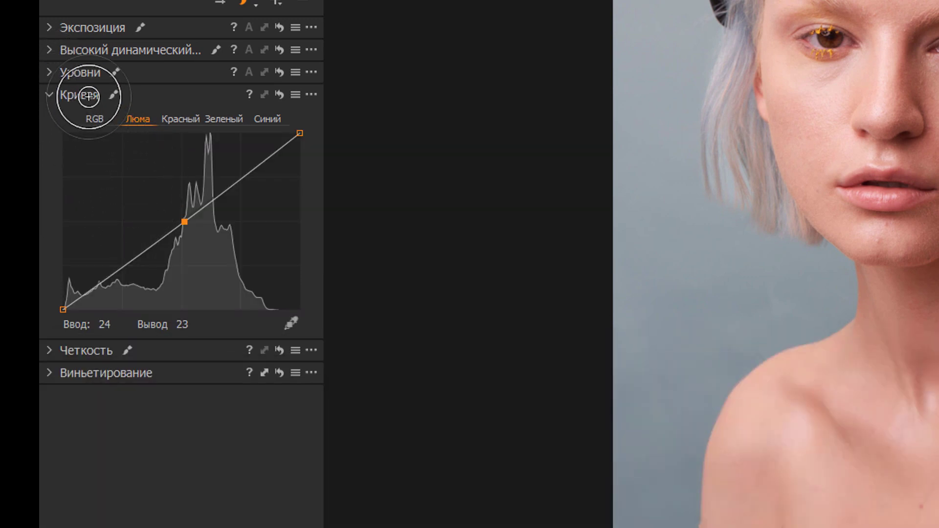
- Check the curve channels, then set the Luma curve midtone point to 149 in, 142 out
{"action": "left_click", "coordinate": [101, 121]}
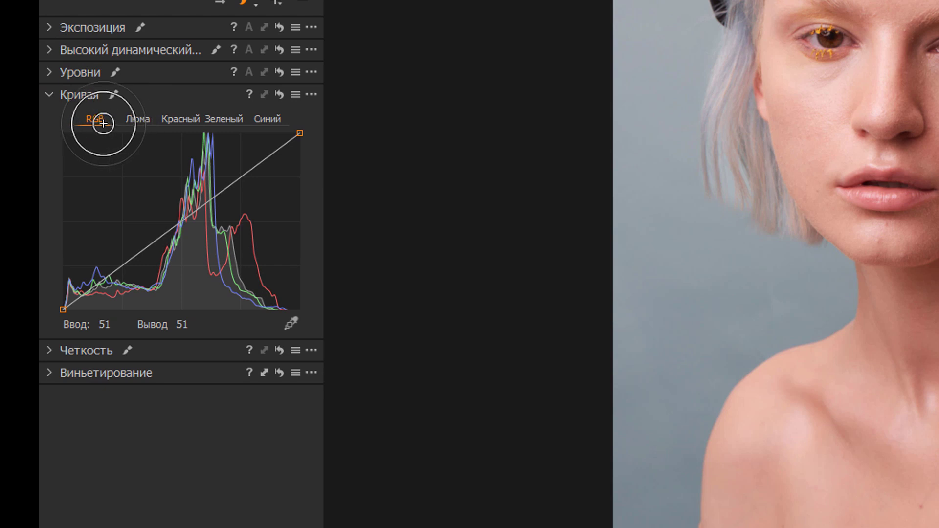
{"action": "left_click", "coordinate": [179, 119]}
{"action": "left_click", "coordinate": [225, 119]}
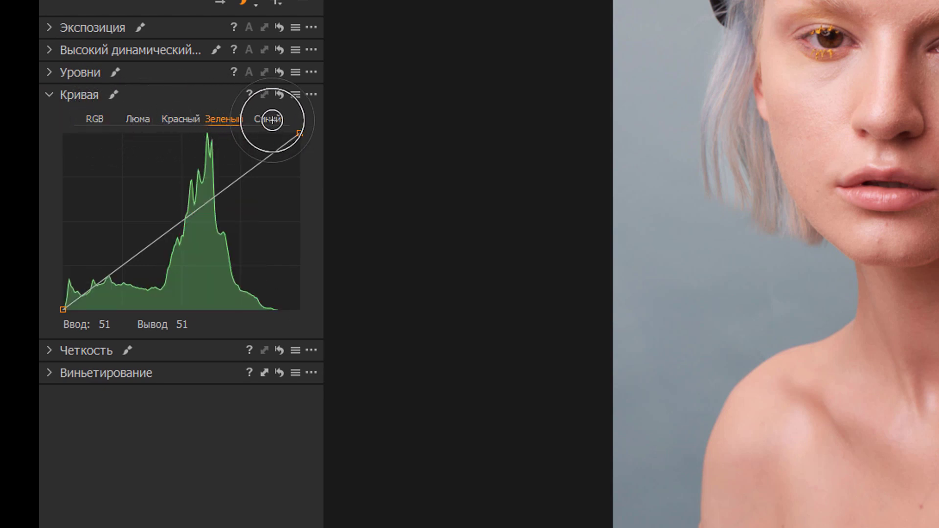
{"action": "left_click", "coordinate": [271, 119]}
{"action": "left_click", "coordinate": [138, 117]}
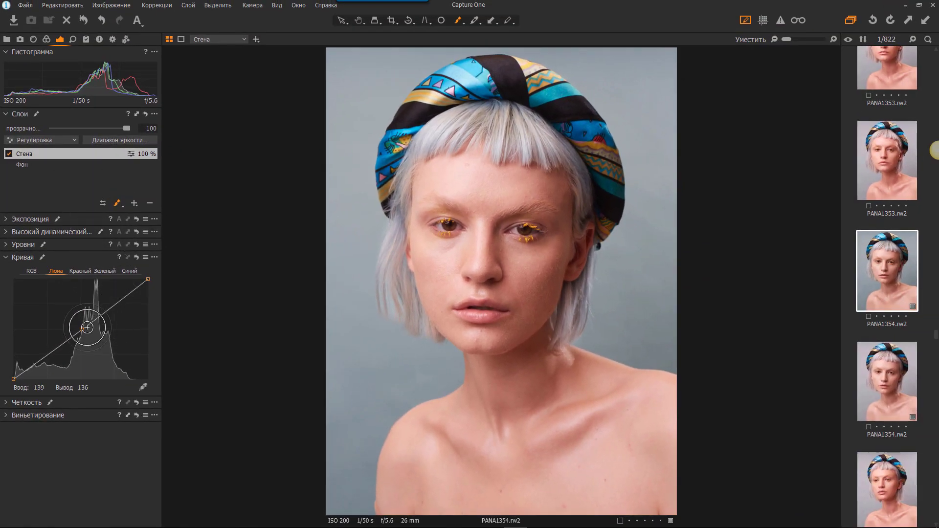
{"action": "left_click_drag", "start_coordinate": [87, 327], "coordinate": [86, 333]}
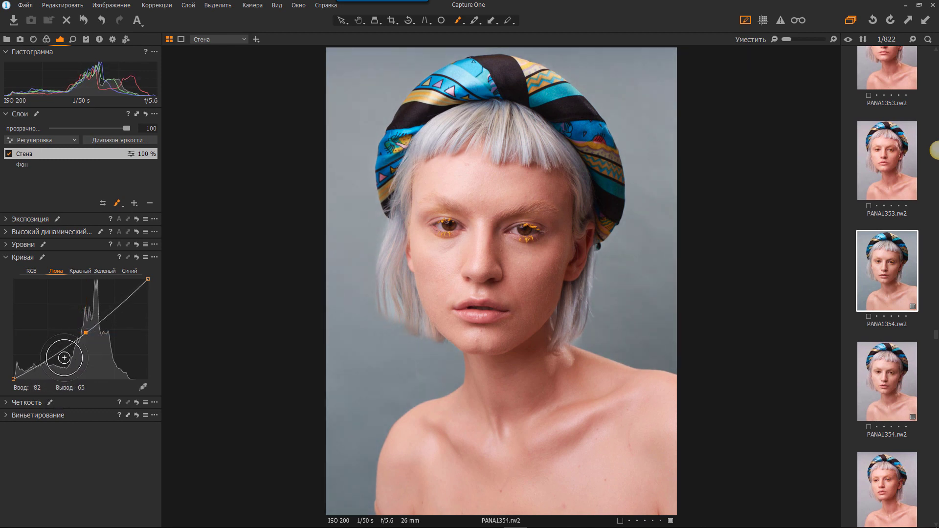
{"action": "left_click_drag", "start_coordinate": [86, 333], "coordinate": [84, 329]}
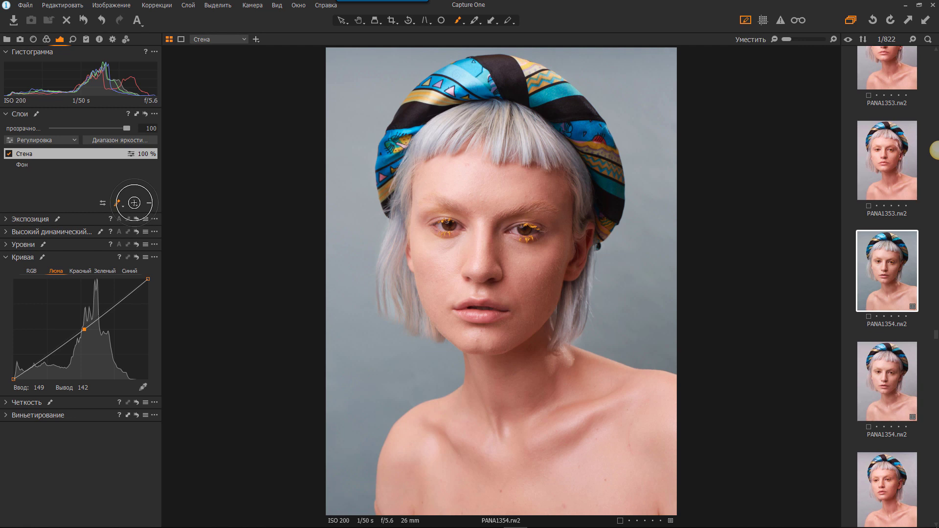
- Create a layer named Модель and copy the Стена layer's mask onto it
{"action": "left_click", "coordinate": [133, 202]}
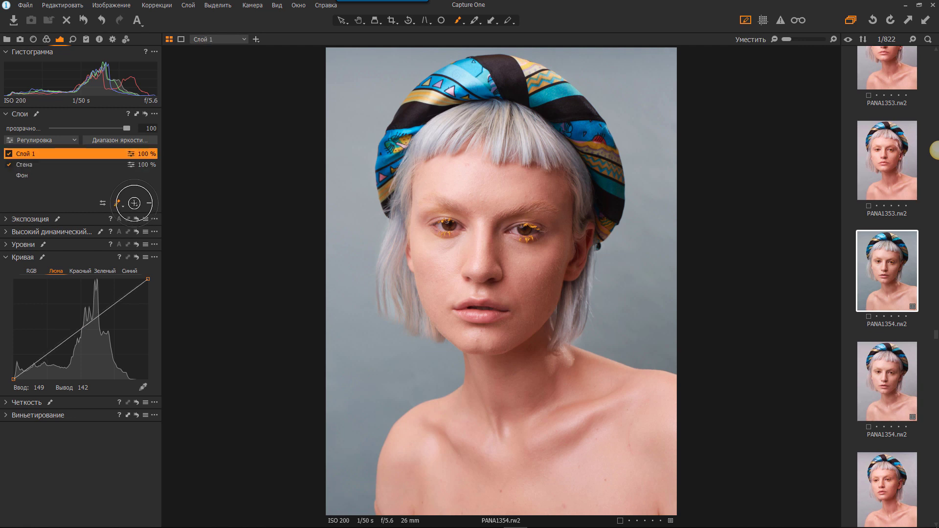
{"action": "double_click", "coordinate": [30, 154]}
{"action": "type", "text": "Мод"}
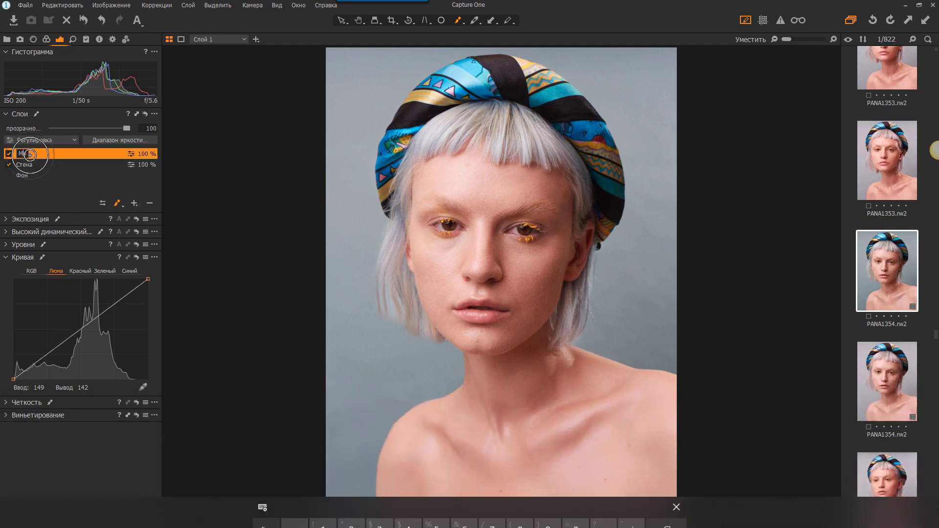
{"action": "type", "text": "ель"}
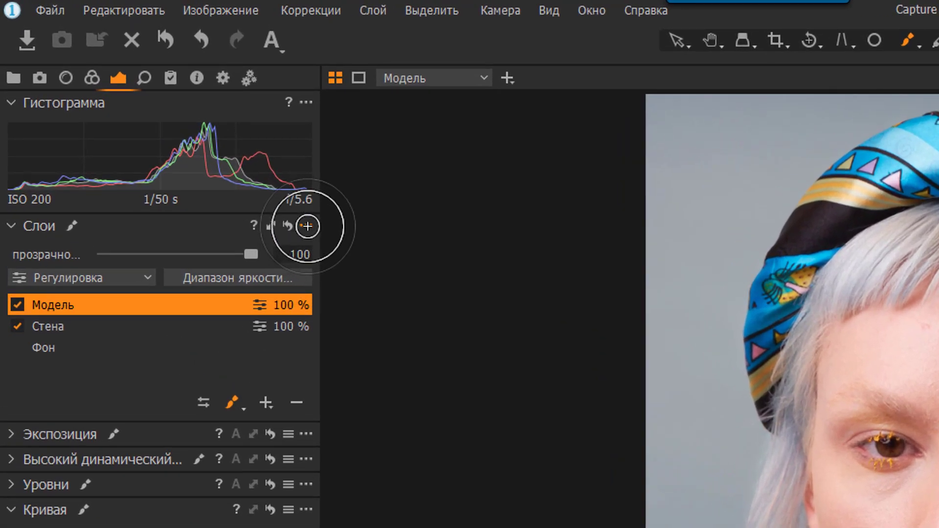
{"action": "left_click", "coordinate": [307, 226]}
{"action": "mouse_move", "coordinate": [389, 424]}
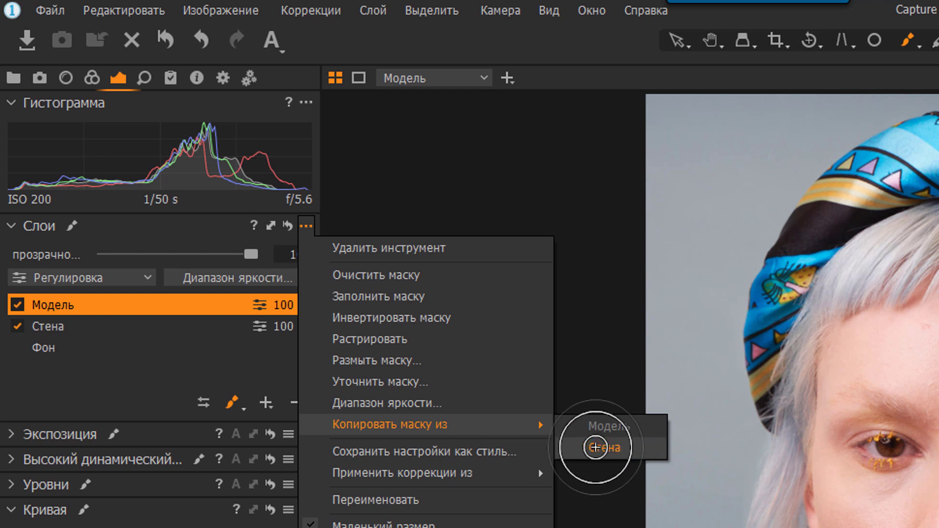
{"action": "left_click", "coordinate": [595, 448]}
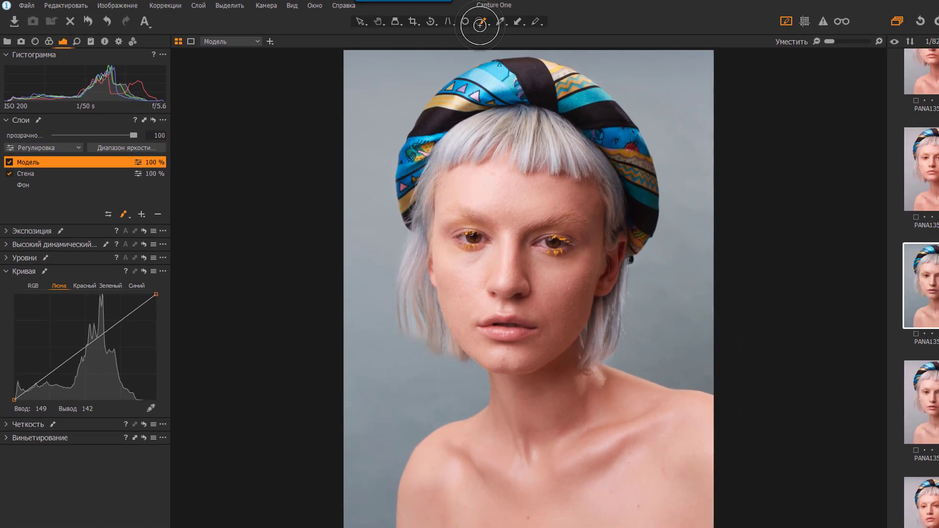
- Invert the Модель mask onto the model, paint over the headband, and hide the overlay
{"action": "key", "text": "m"}
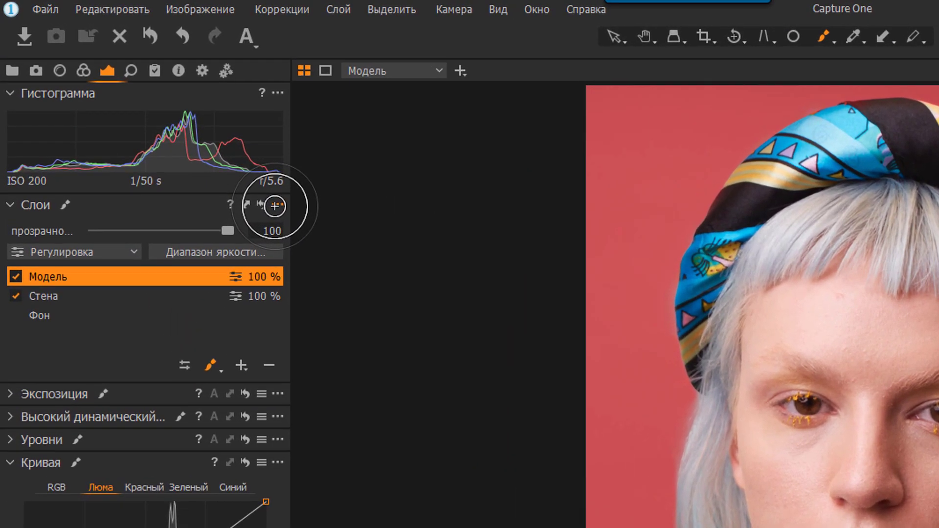
{"action": "left_click", "coordinate": [276, 206]}
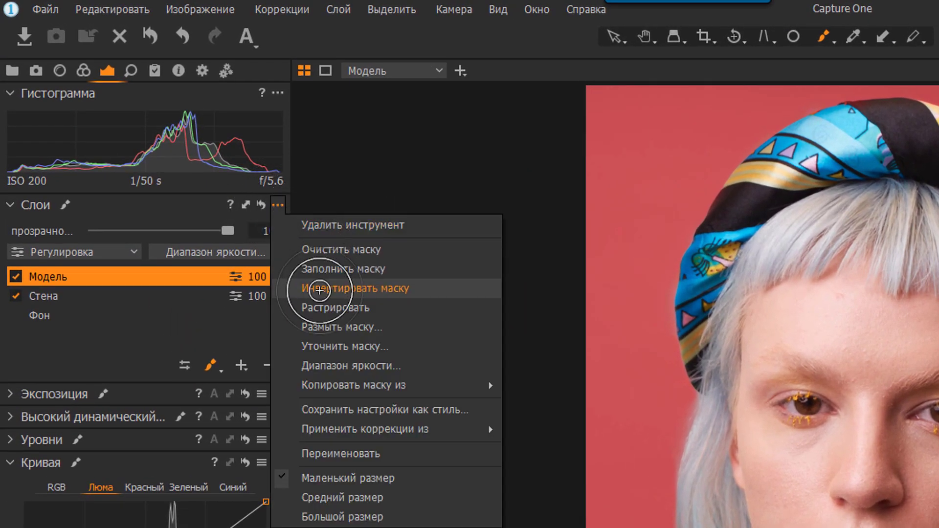
{"action": "left_click", "coordinate": [309, 288]}
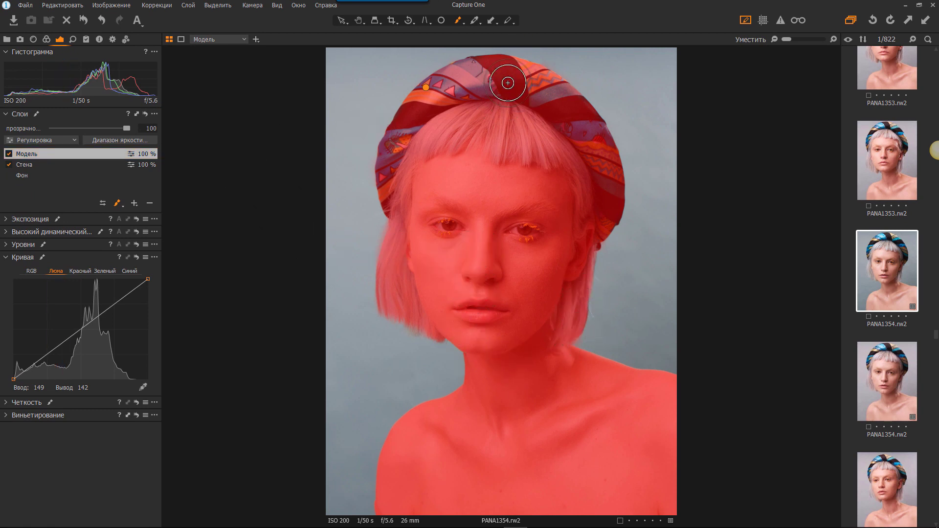
{"action": "left_click_drag", "start_coordinate": [508, 83], "coordinate": [494, 1]}
{"action": "left_click", "coordinate": [459, 20]}
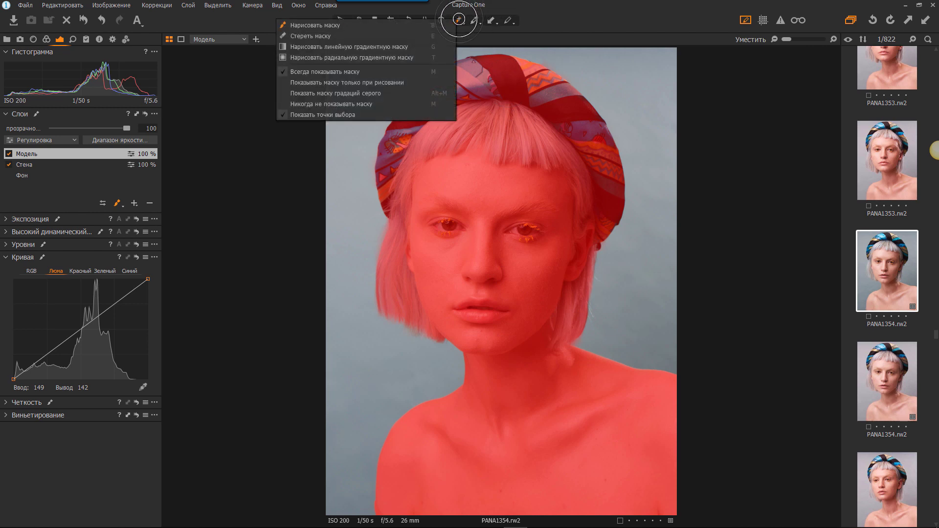
{"action": "left_click", "coordinate": [346, 77]}
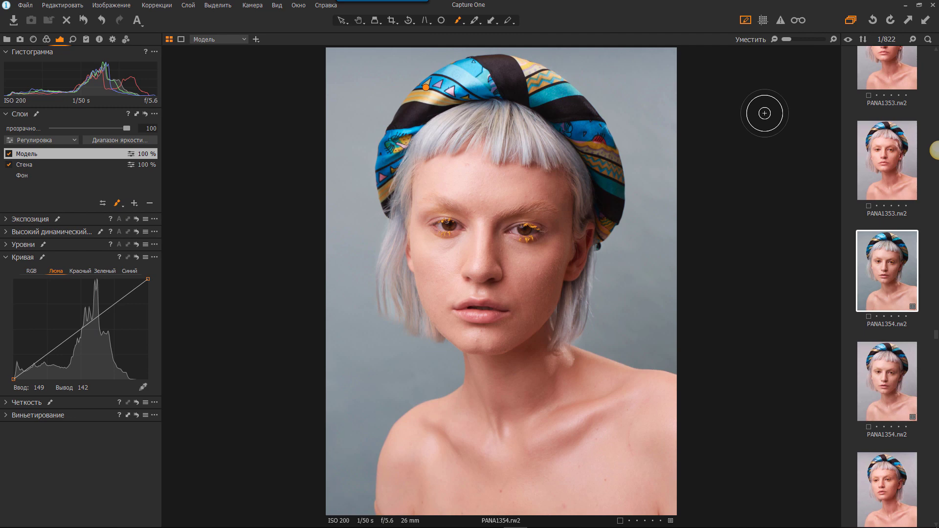
- Set Модель to exposure -0.05, highlights 33, shadows 4, contrast -5, brightness -7, saturation -11
{"action": "left_click", "coordinate": [7, 220]}
{"action": "left_click_drag", "start_coordinate": [88, 235], "coordinate": [88, 240]}
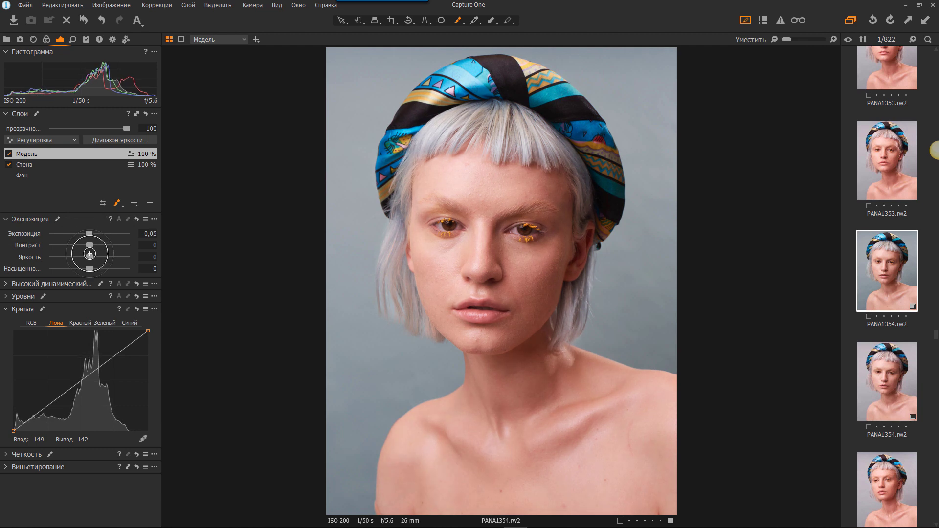
{"action": "left_click", "coordinate": [8, 284]}
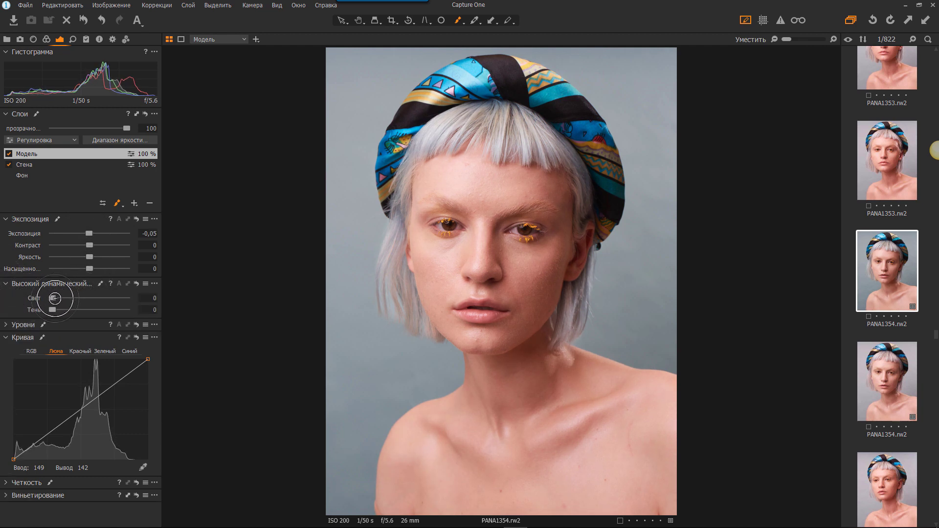
{"action": "mouse_move", "coordinate": [53, 298]}
{"action": "left_mouse_down"}
{"action": "mouse_move", "coordinate": [81, 298]}
{"action": "mouse_move", "coordinate": [63, 309]}
{"action": "left_mouse_up"}
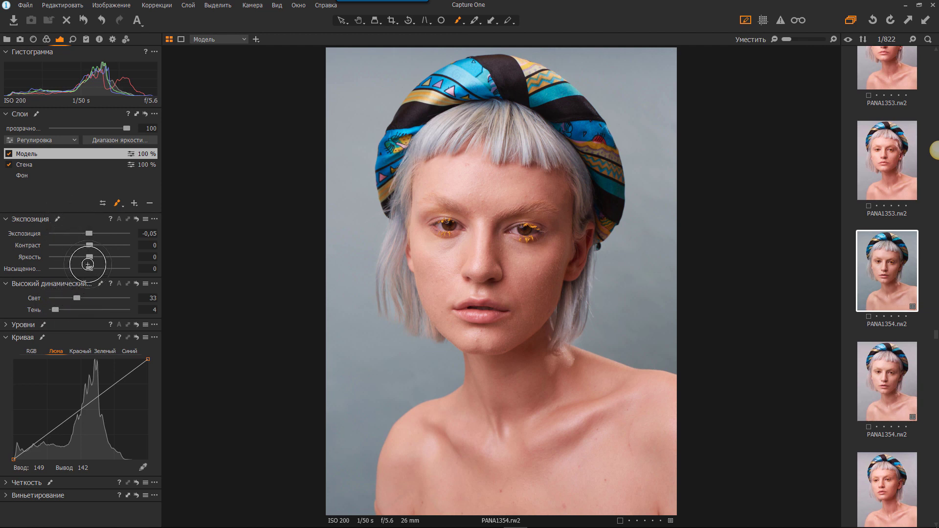
{"action": "mouse_move", "coordinate": [89, 245]}
{"action": "left_mouse_down"}
{"action": "mouse_move", "coordinate": [63, 244]}
{"action": "mouse_move", "coordinate": [81, 245]}
{"action": "left_mouse_up"}
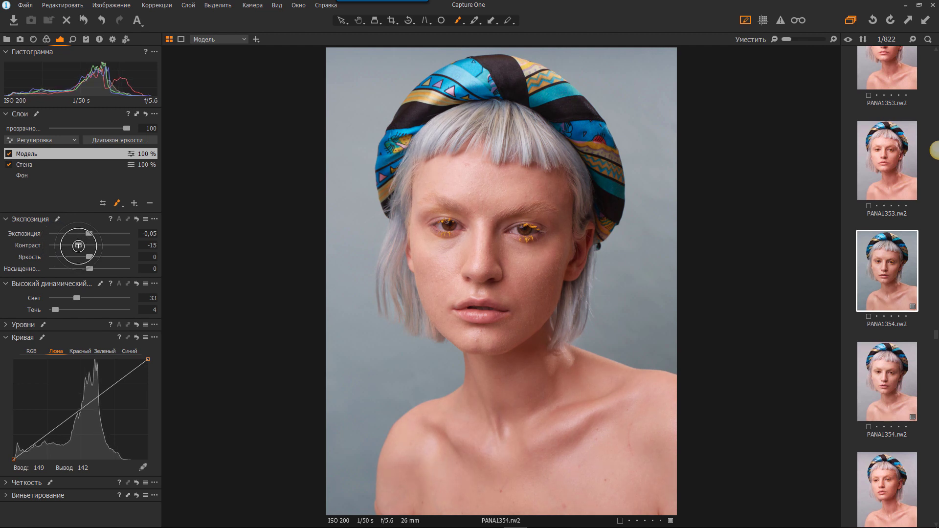
{"action": "mouse_move", "coordinate": [79, 246]}
{"action": "left_mouse_down"}
{"action": "mouse_move", "coordinate": [90, 244]}
{"action": "mouse_move", "coordinate": [84, 257]}
{"action": "left_mouse_up"}
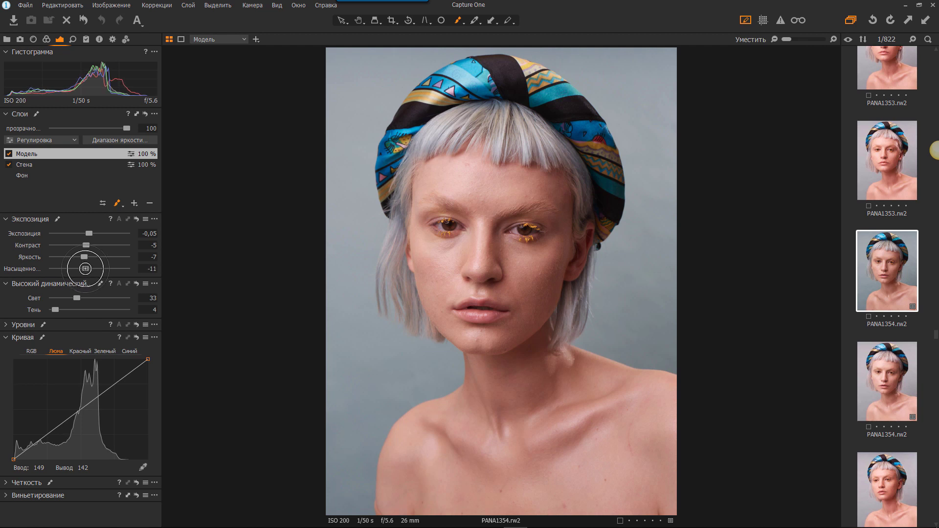
{"action": "left_click", "coordinate": [31, 350]}
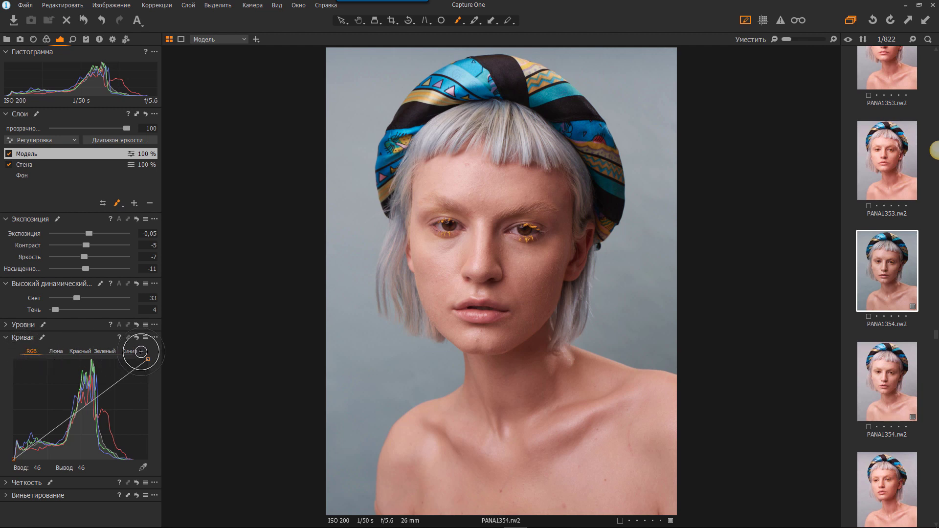
- Pull in the Модель RGB curve's white point and add a lifted midtone point
{"action": "left_click_drag", "start_coordinate": [147, 359], "coordinate": [138, 359]}
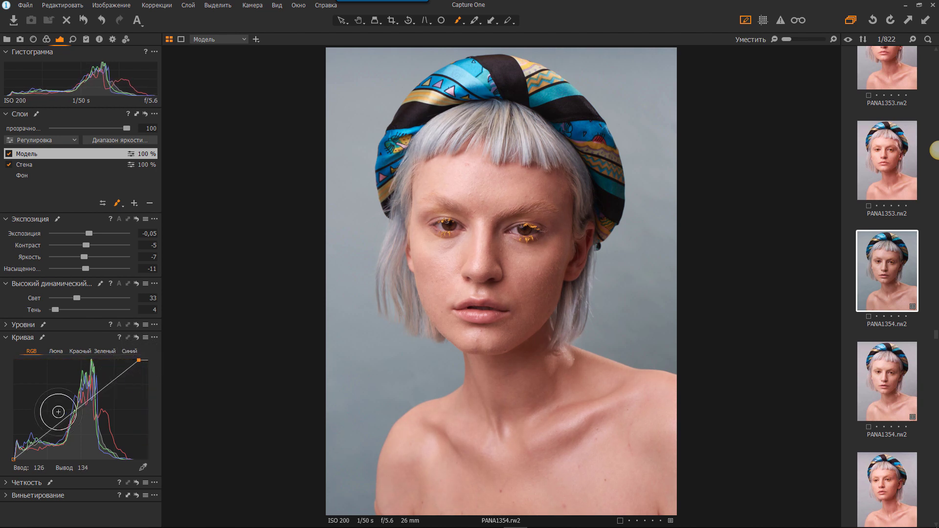
{"action": "left_click_drag", "start_coordinate": [62, 420], "coordinate": [72, 414]}
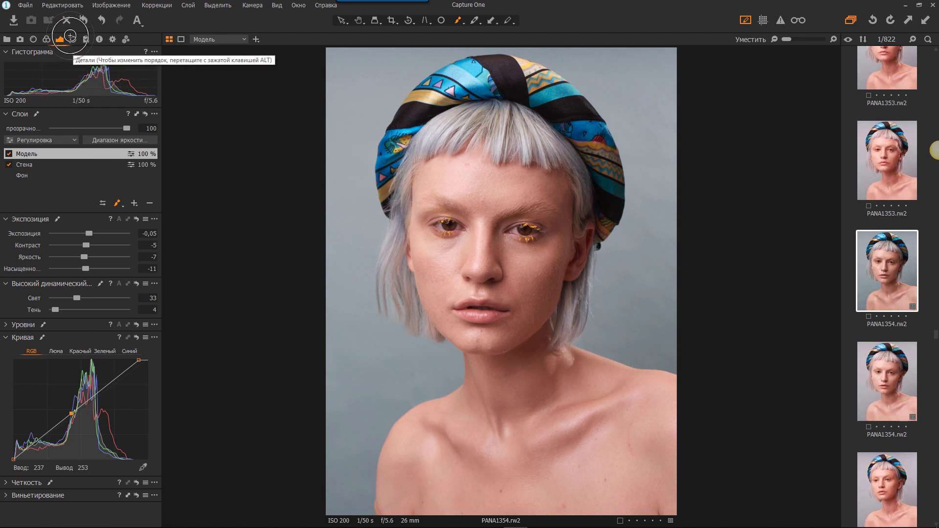
- Open Цветовой редактор in Тон кожи mode with the skin picker active
{"action": "left_click", "coordinate": [47, 44]}
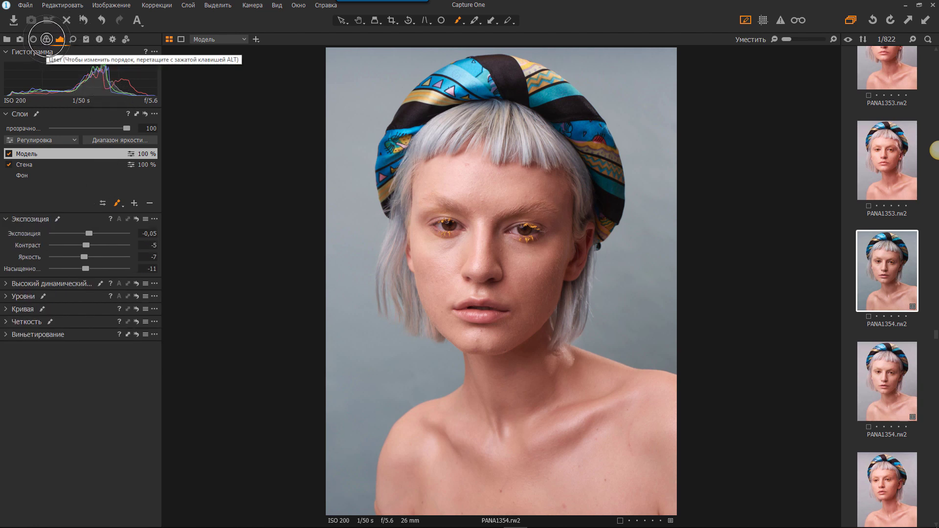
{"action": "left_click", "coordinate": [46, 39]}
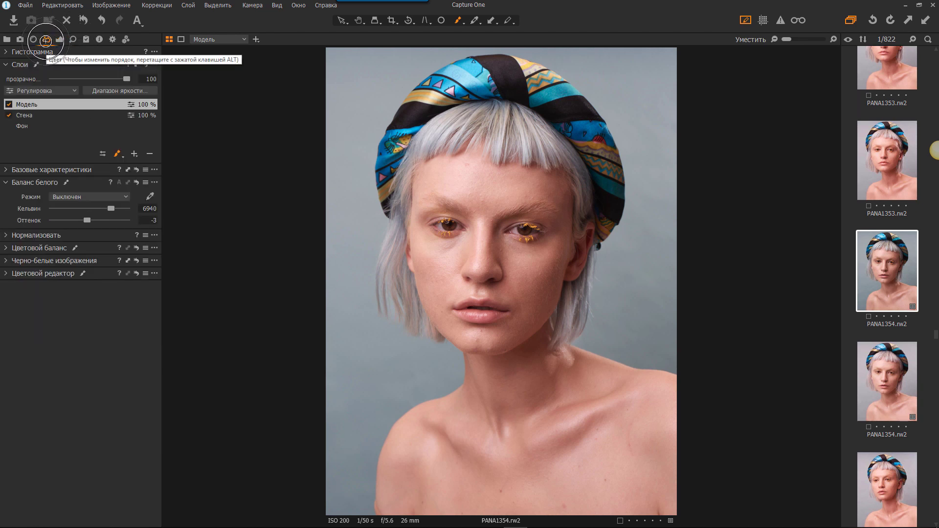
{"action": "left_click", "coordinate": [8, 276]}
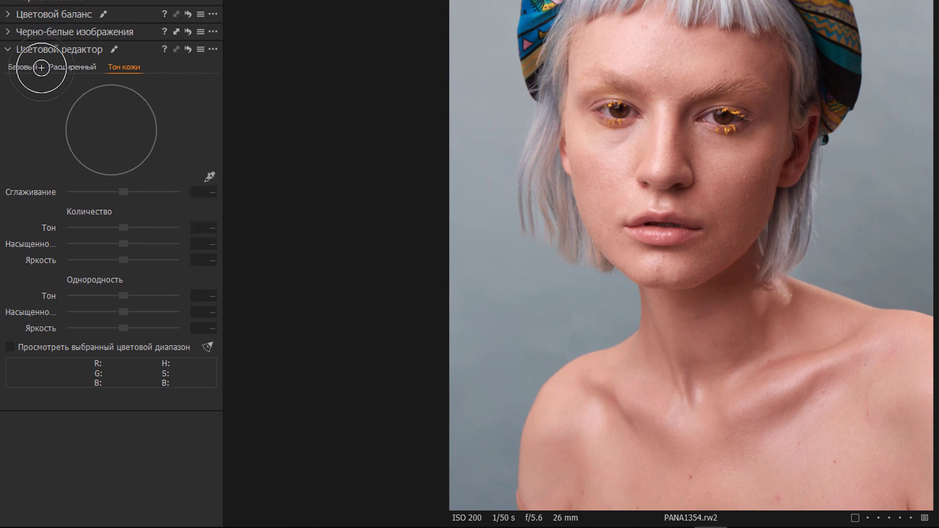
{"action": "left_click", "coordinate": [27, 67]}
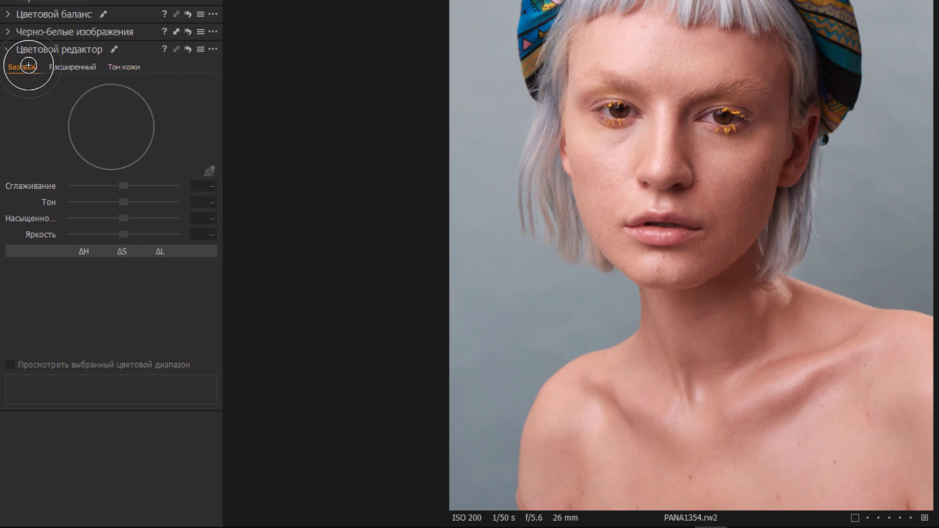
{"action": "left_click", "coordinate": [73, 67]}
{"action": "left_click", "coordinate": [122, 66]}
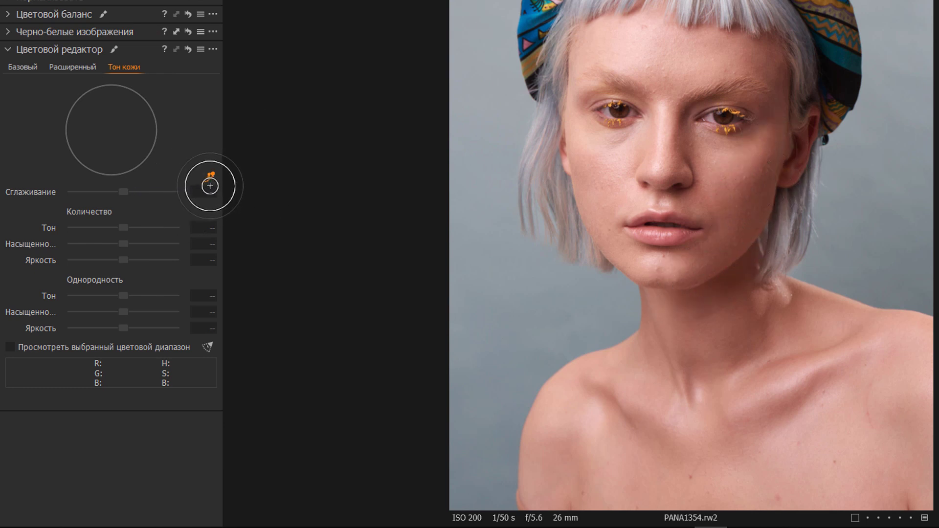
{"action": "left_click", "coordinate": [209, 185]}
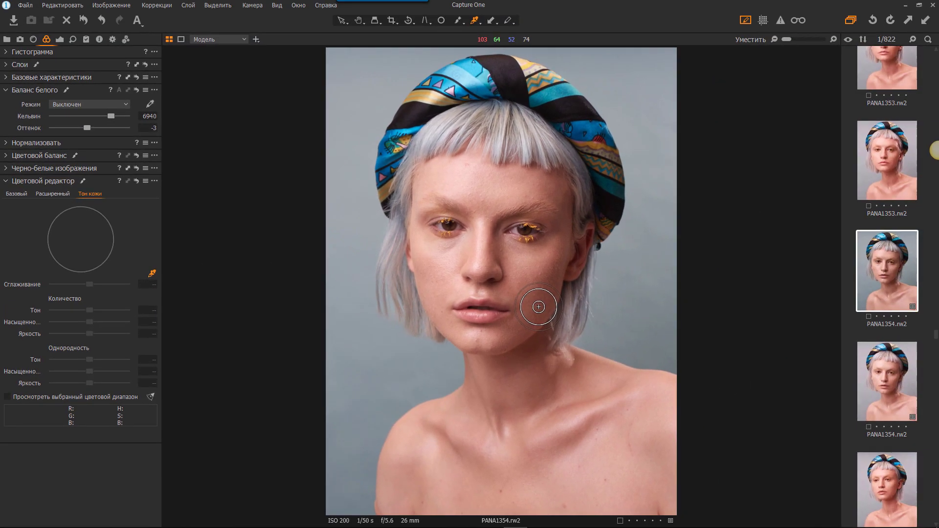
- Sample the cheek skin tone; set hue 1.1, saturation -2.8, lightness 1.6, uniformity 22/1/5
{"action": "left_click", "coordinate": [538, 307]}
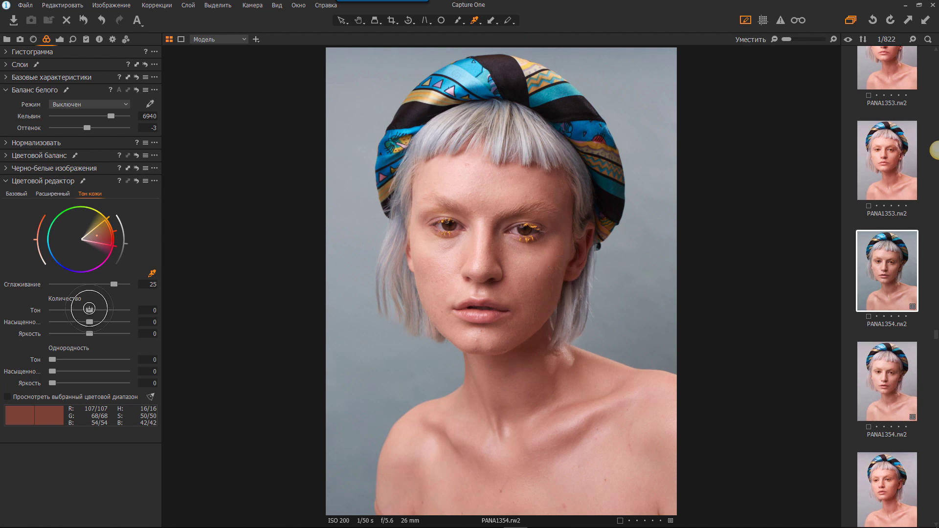
{"action": "mouse_move", "coordinate": [89, 309]}
{"action": "left_mouse_down"}
{"action": "mouse_move", "coordinate": [69, 308]}
{"action": "mouse_move", "coordinate": [105, 308]}
{"action": "mouse_move", "coordinate": [71, 308]}
{"action": "mouse_move", "coordinate": [104, 310]}
{"action": "mouse_move", "coordinate": [88, 322]}
{"action": "left_mouse_up"}
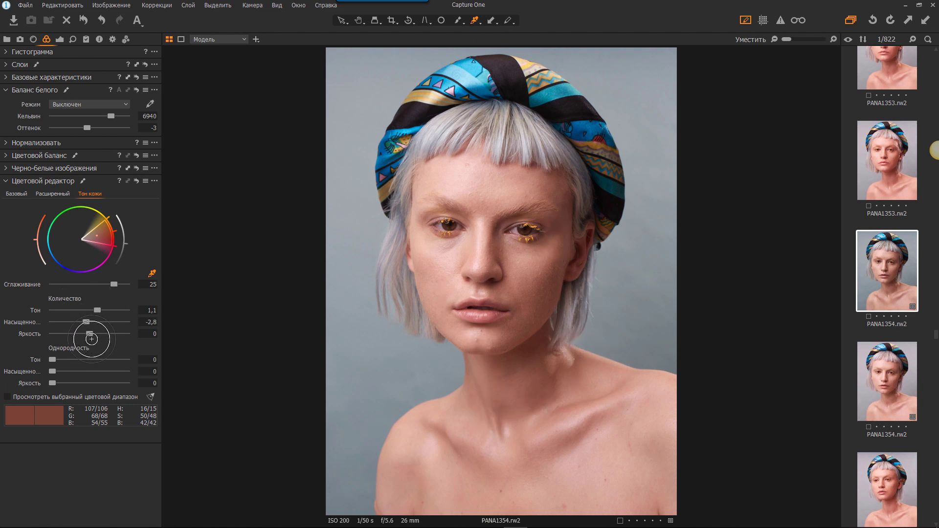
{"action": "left_click_drag", "start_coordinate": [89, 333], "coordinate": [96, 335]}
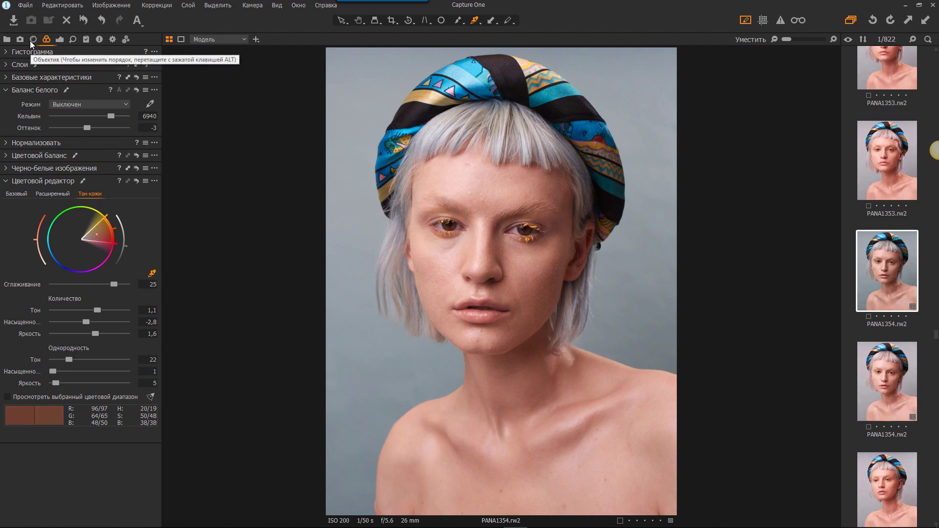
- Add a Волосы layer and brush its mask over the hair below the headband
{"action": "left_click", "coordinate": [19, 64]}
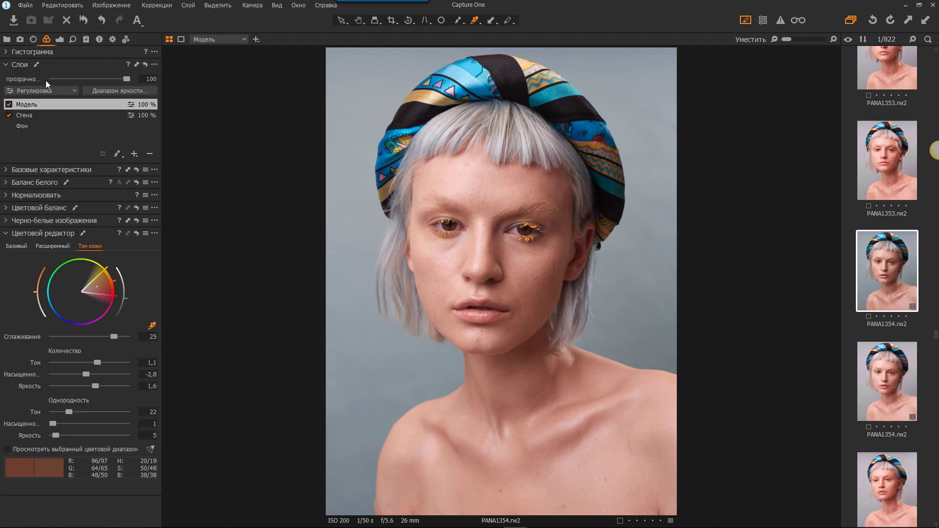
{"action": "left_click", "coordinate": [134, 153]}
{"action": "double_click", "coordinate": [30, 104]}
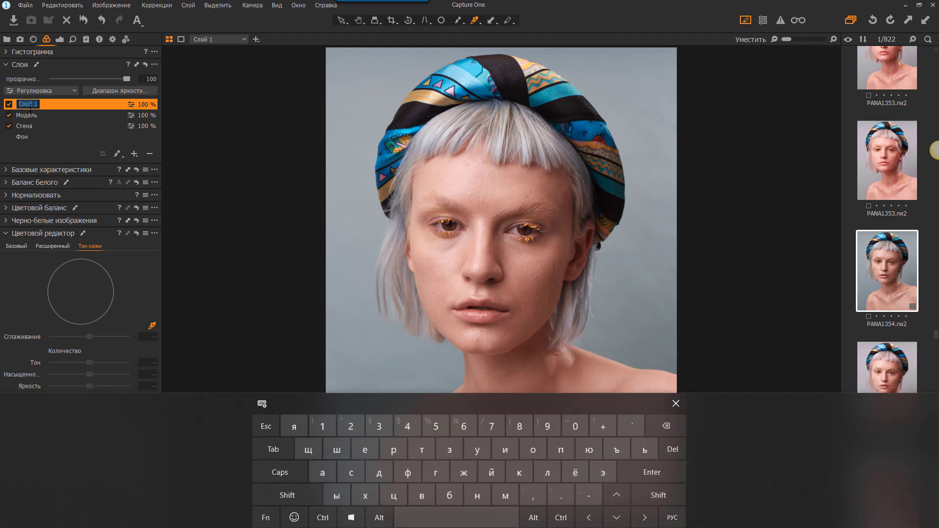
{"action": "type", "text": "Волос"}
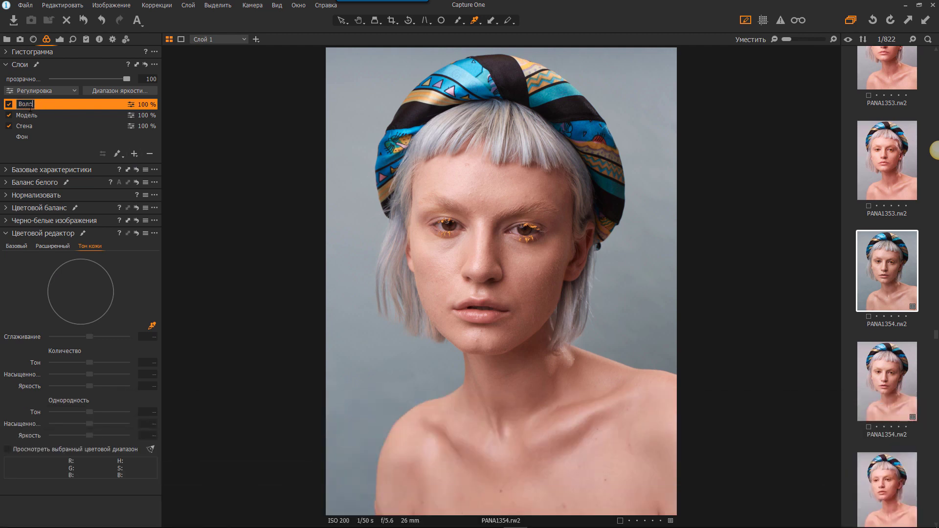
{"action": "type", "text": "ы"}
{"action": "key", "text": "Return"}
{"action": "left_click", "coordinate": [456, 22]}
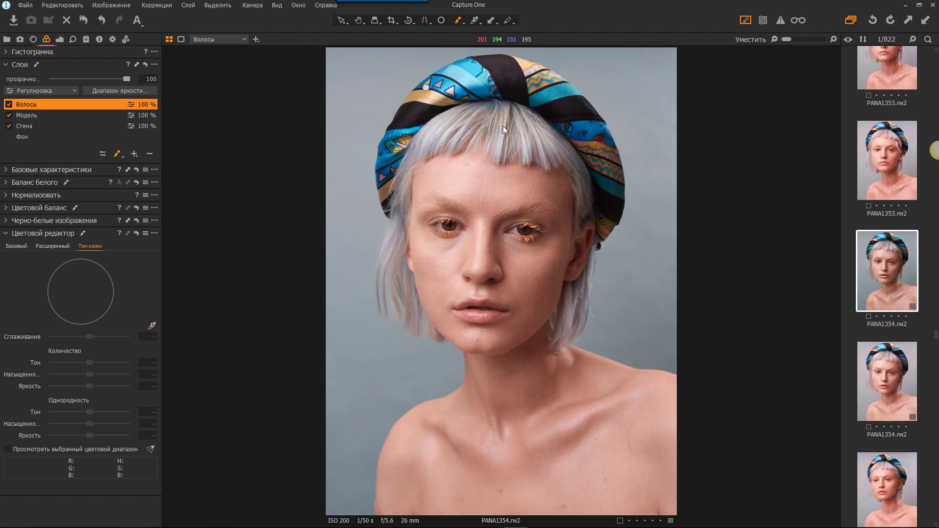
{"action": "left_click_drag", "start_coordinate": [472, 110], "coordinate": [514, 111]}
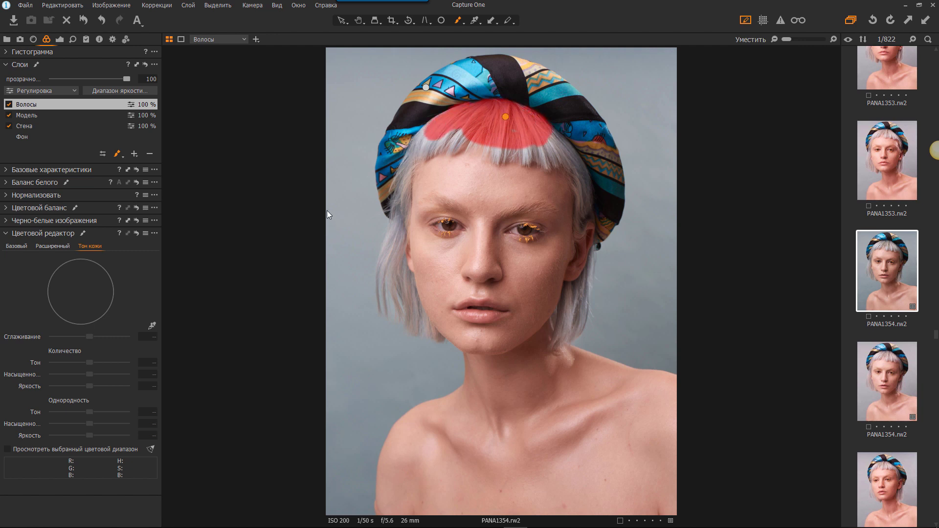
- Sample the hair colour and drop its saturation to -69 while raising its brightness
{"action": "left_click", "coordinate": [498, 116]}
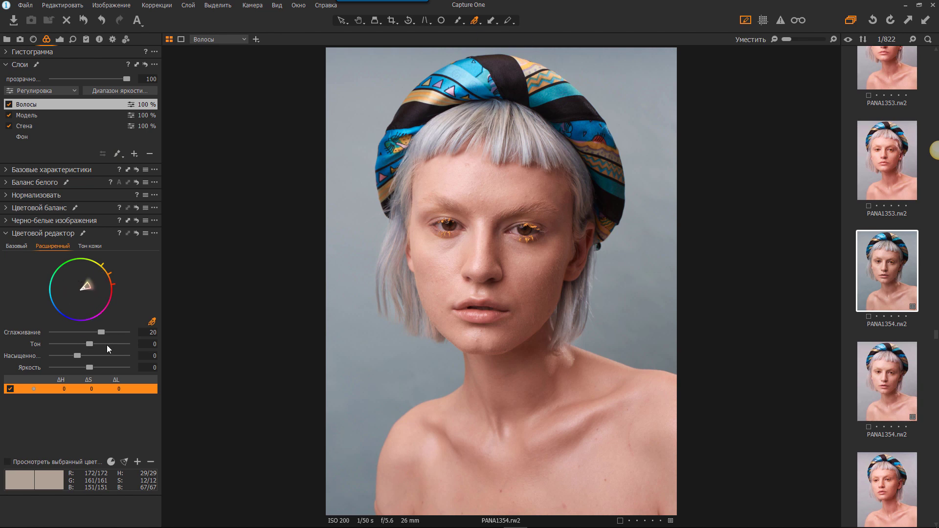
{"action": "mouse_move", "coordinate": [78, 356]}
{"action": "left_mouse_down"}
{"action": "mouse_move", "coordinate": [60, 355]}
{"action": "mouse_move", "coordinate": [68, 356]}
{"action": "left_mouse_up"}
{"action": "left_click_drag", "start_coordinate": [88, 365], "coordinate": [98, 366]}
{"action": "left_click_drag", "start_coordinate": [91, 370], "coordinate": [66, 356]}
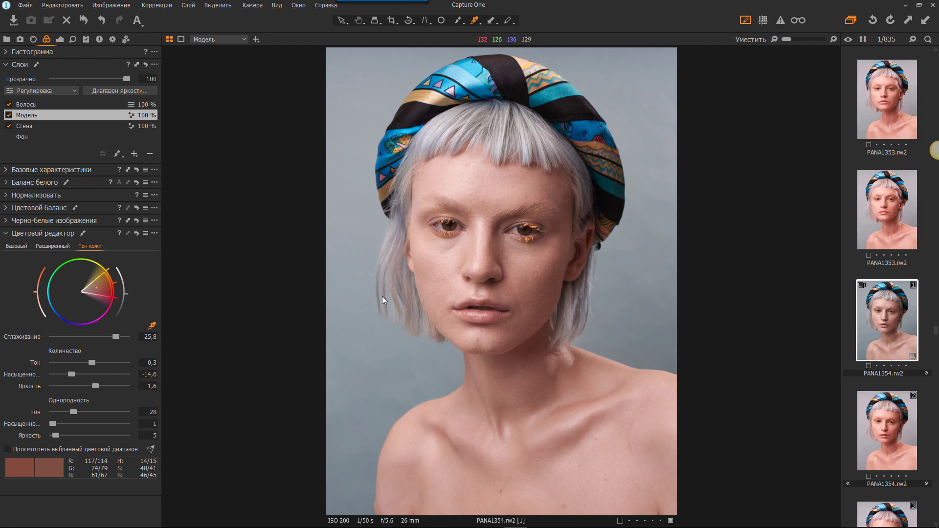
{"action": "left_click", "coordinate": [897, 424]}
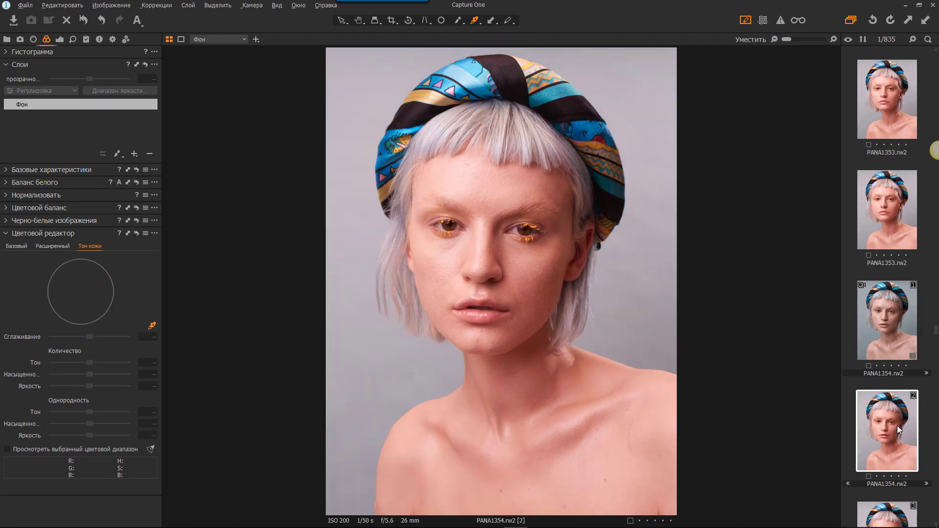
{"action": "left_click", "coordinate": [898, 346]}
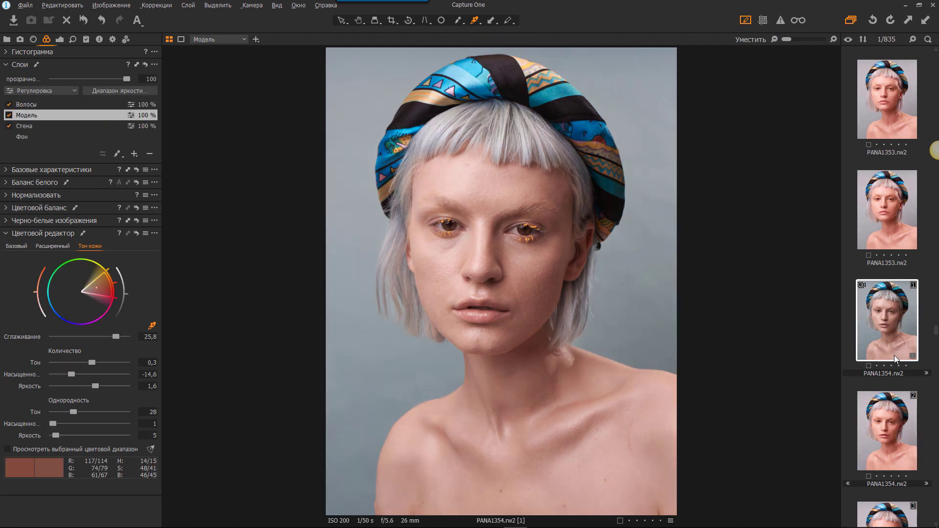
{"action": "left_click", "coordinate": [879, 428]}
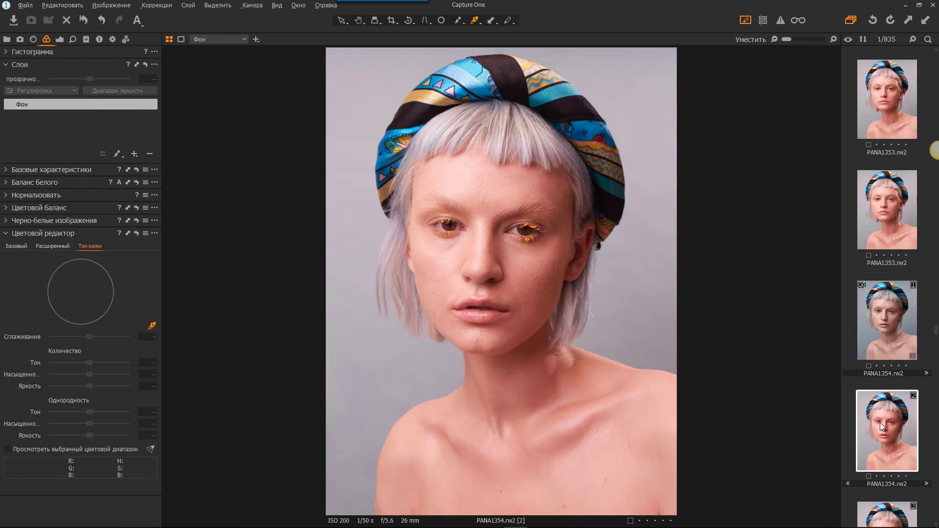
{"action": "left_click", "coordinate": [889, 328]}
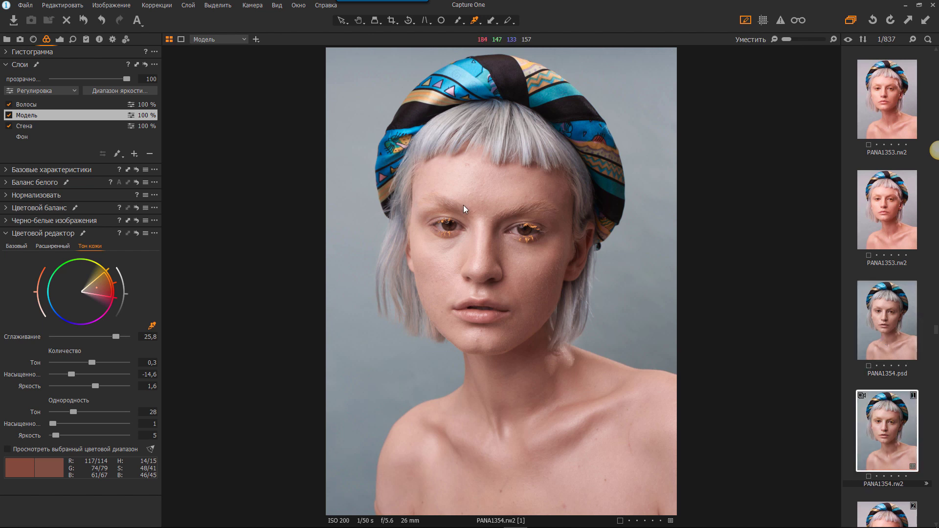
- Send the image to Adobe Photoshop CC 2019 as a 16-bit uncompressed TIFF
{"action": "right_click", "coordinate": [468, 191]}
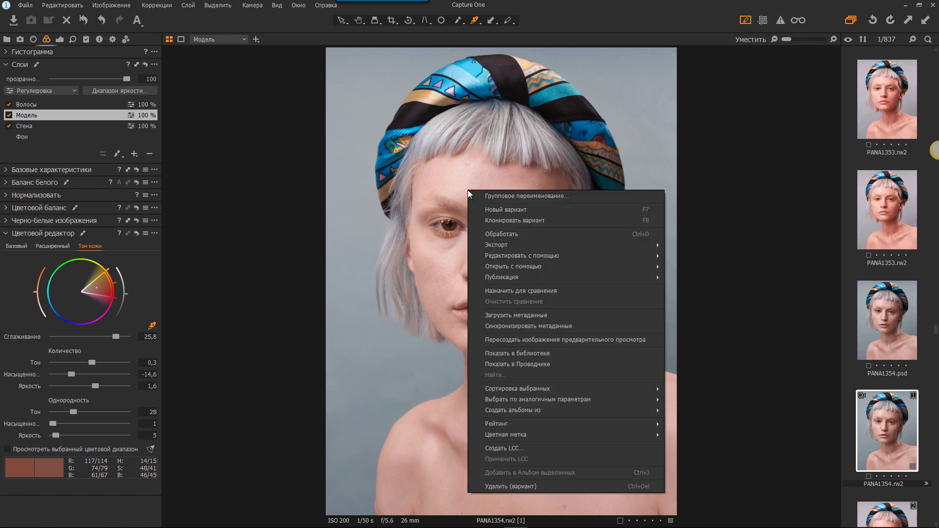
{"action": "mouse_move", "coordinate": [521, 256]}
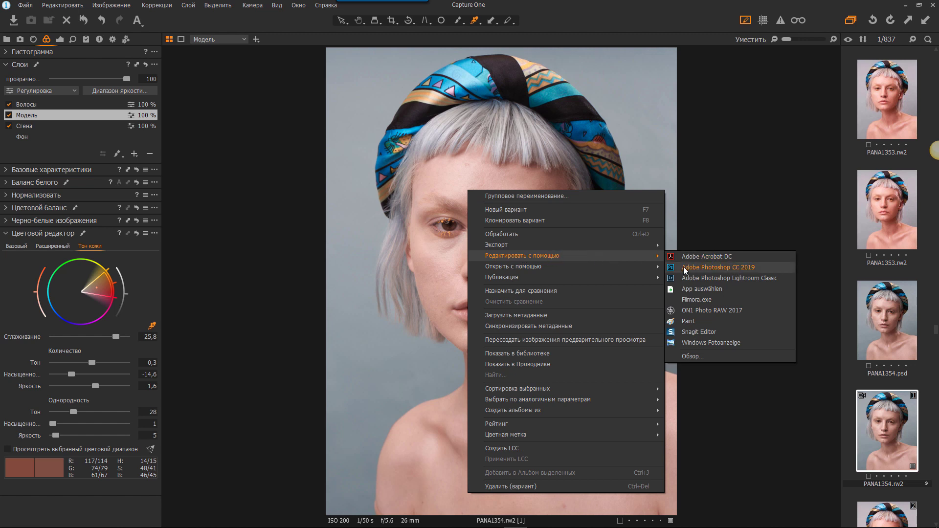
{"action": "left_click", "coordinate": [742, 267]}
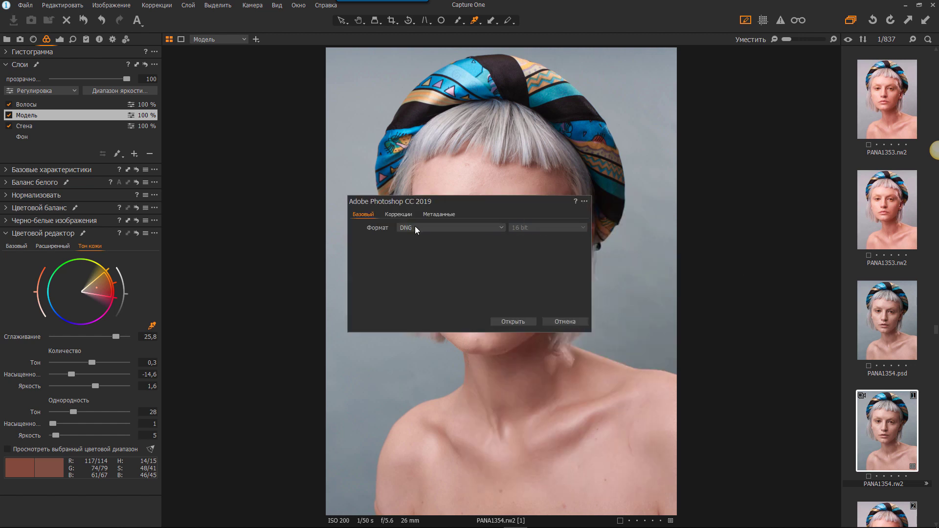
{"action": "left_click", "coordinate": [414, 228]}
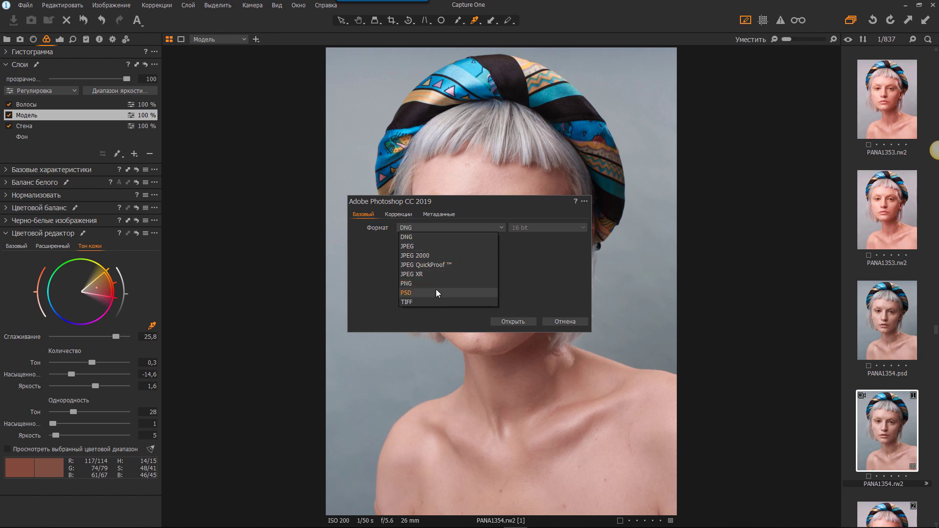
{"action": "left_click", "coordinate": [407, 302]}
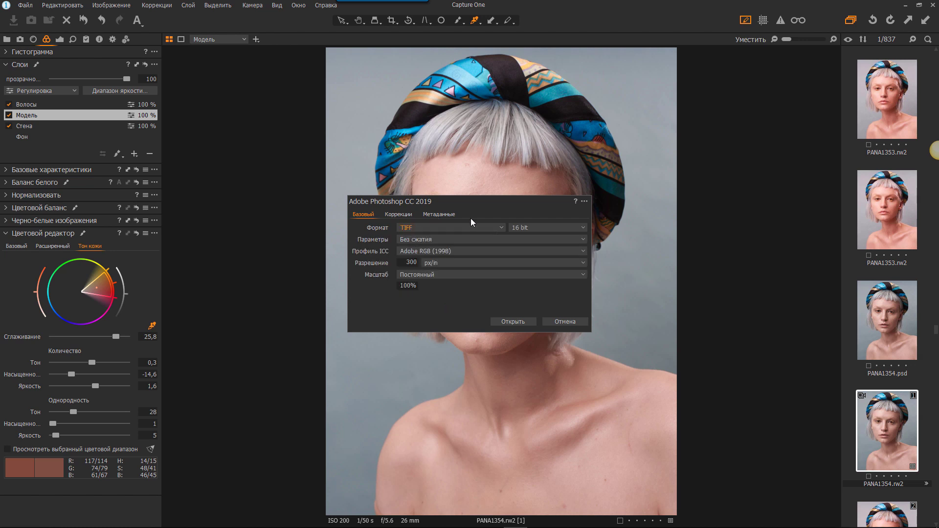
{"action": "left_click", "coordinate": [526, 225]}
{"action": "left_click", "coordinate": [525, 248]}
{"action": "left_click", "coordinate": [415, 239]}
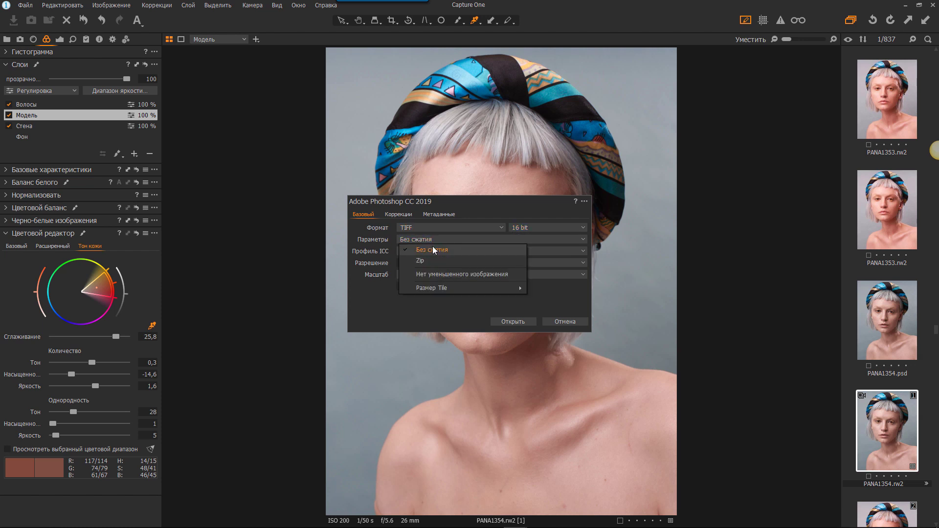
{"action": "left_click", "coordinate": [433, 250]}
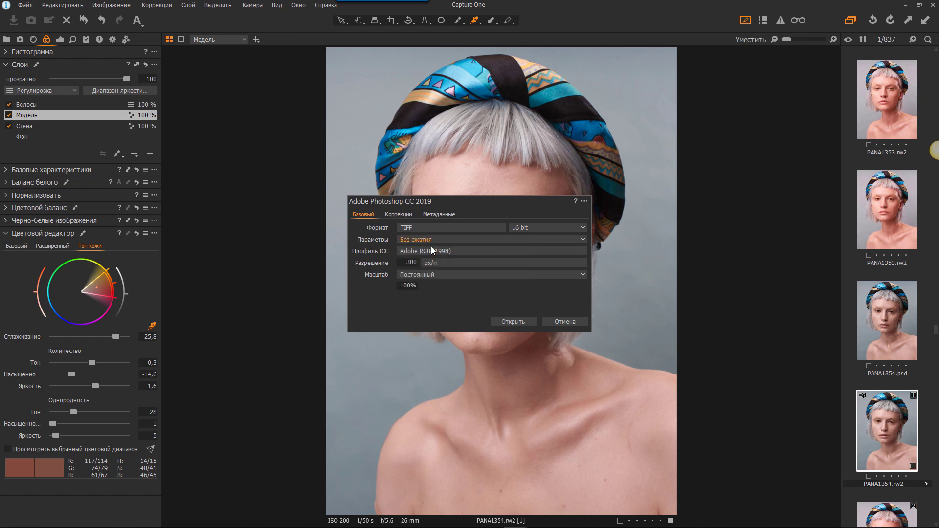
{"action": "left_click", "coordinate": [508, 322]}
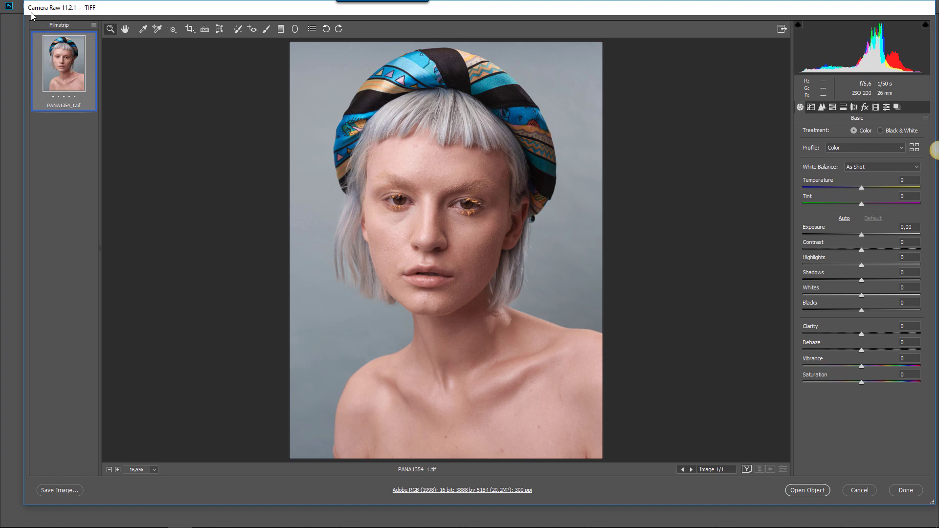
- Open PANA1354_1.tif from Camera Raw into Photoshop as a smart object
{"action": "left_click", "coordinate": [807, 490]}
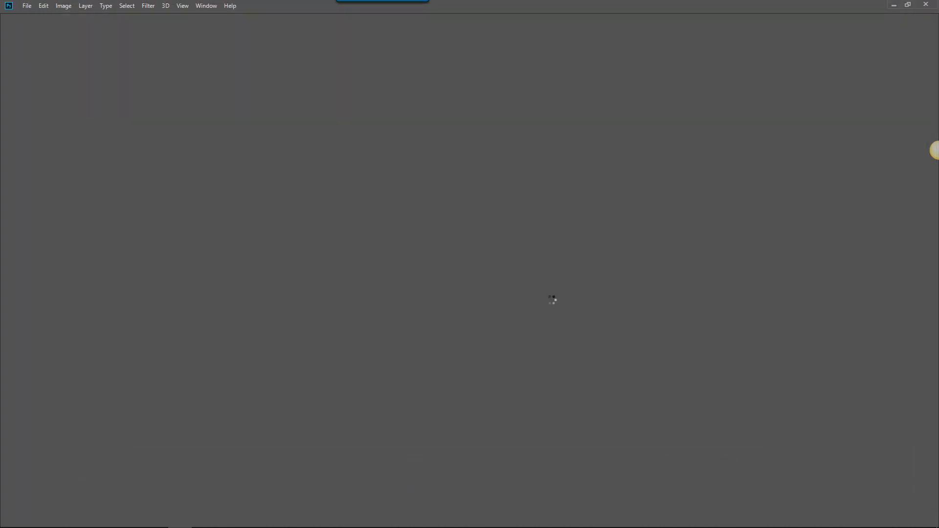